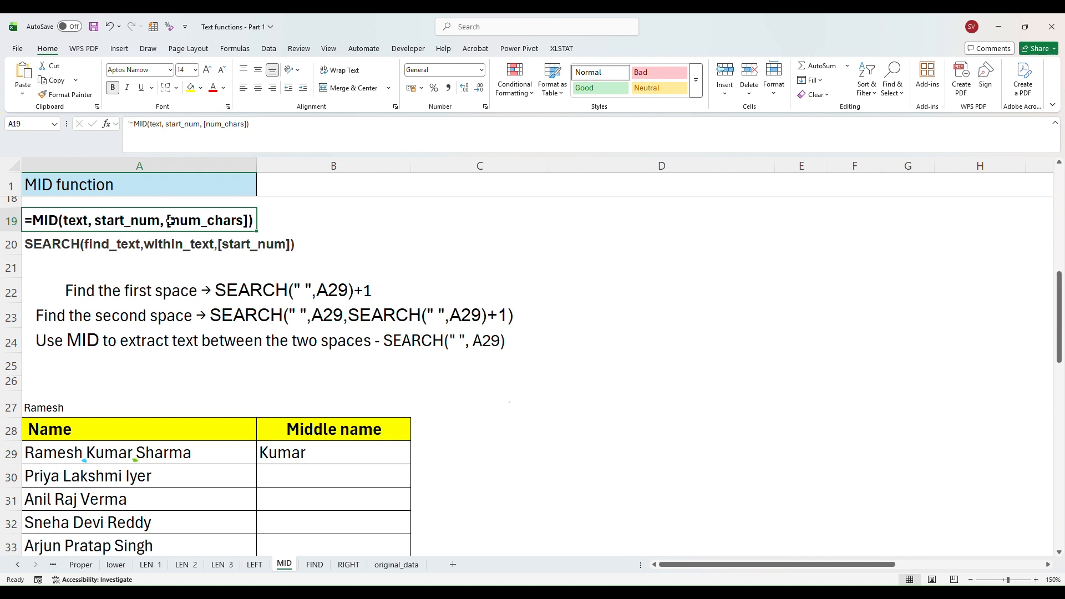
Examine the full name in A29, the note on finding the first space, and the MID formula in B29
click(208, 424)
drag(1061, 337, 1041, 366)
click(206, 365)
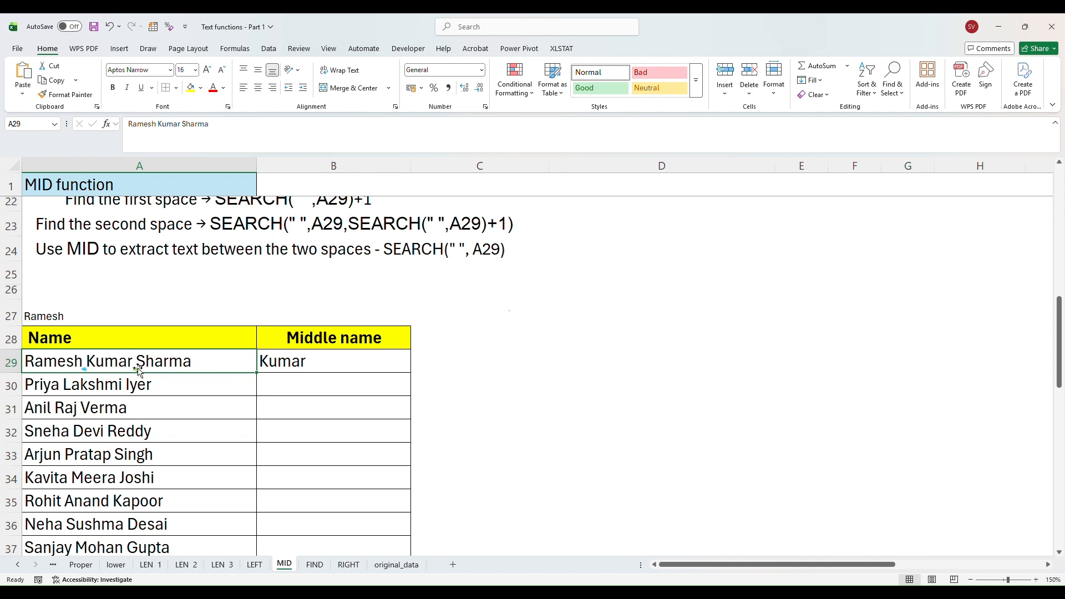
drag(1058, 356, 1061, 312)
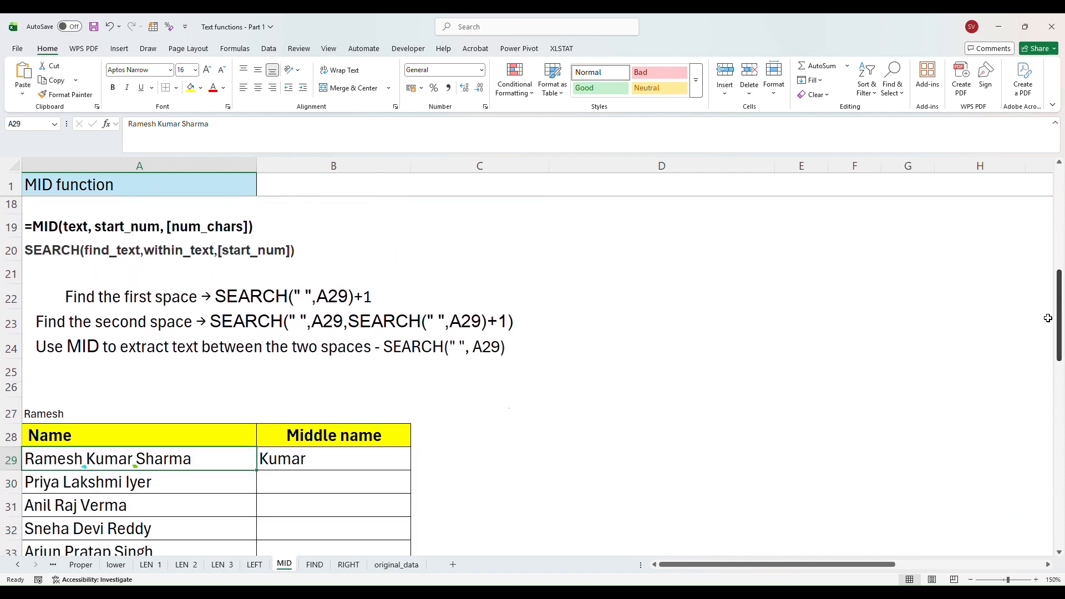
click(240, 300)
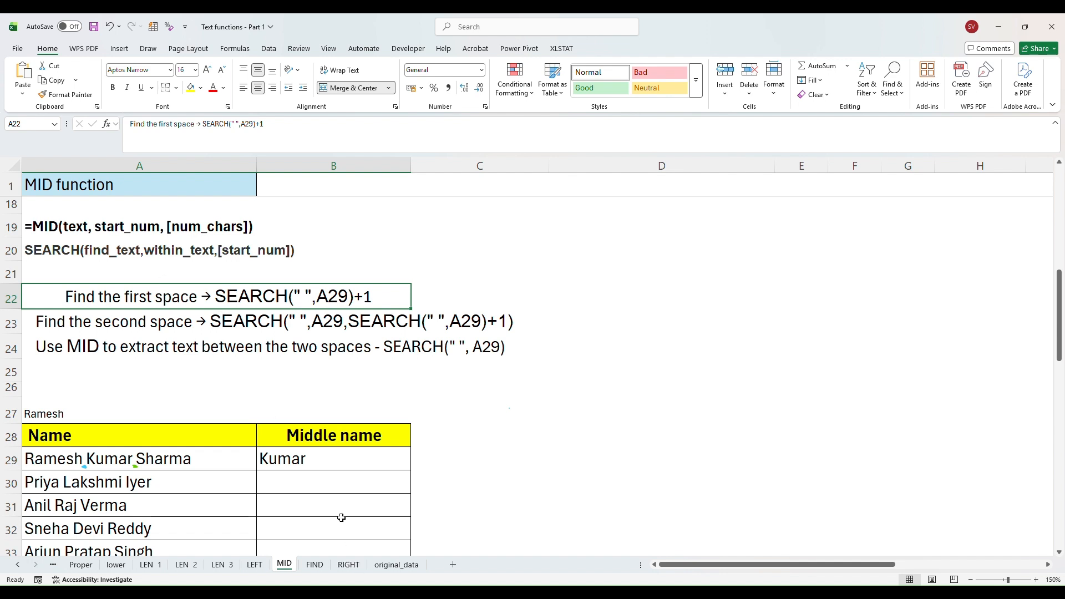
click(307, 460)
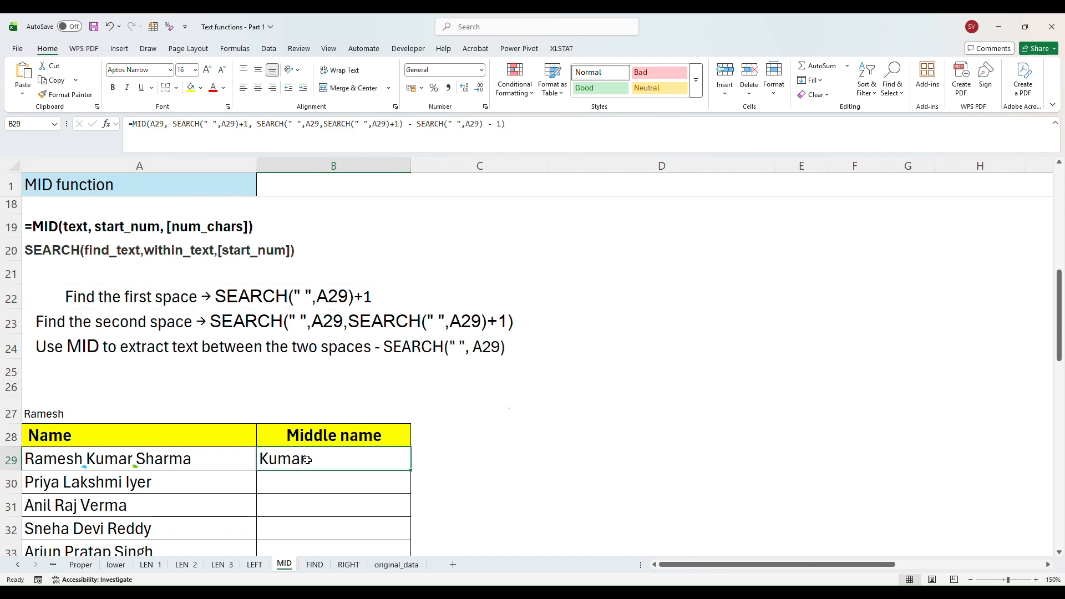
double_click(308, 461)
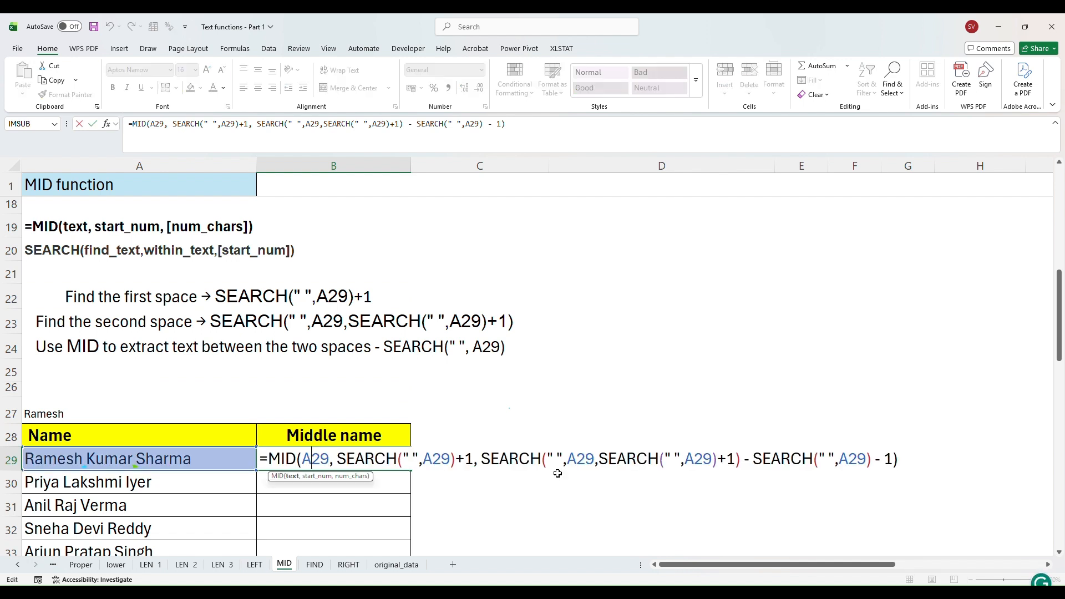
click(901, 461)
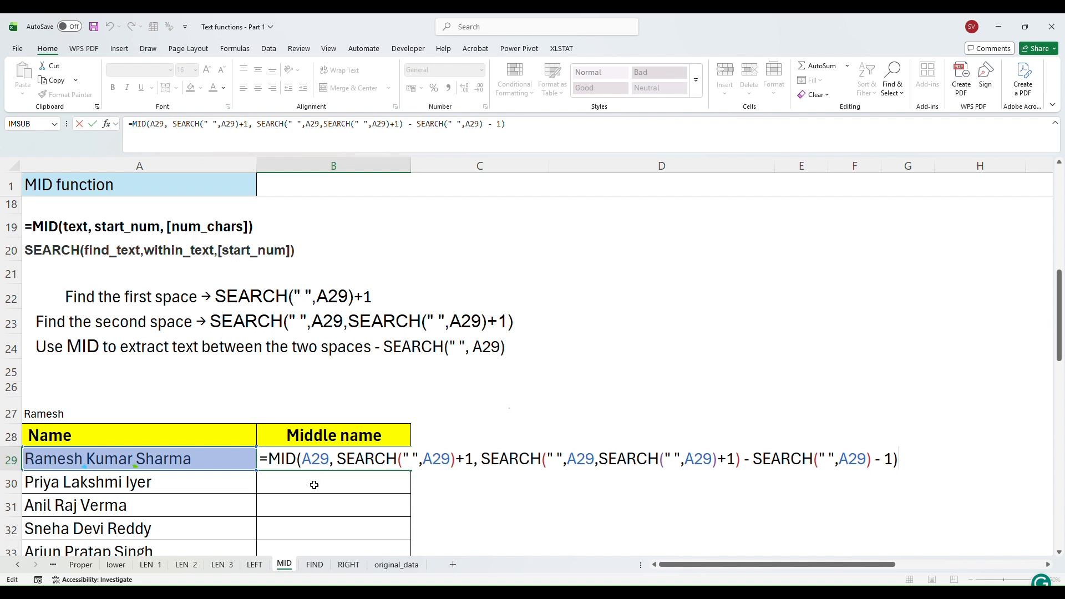
Enter the formula =SEARCH(" ",A29) in B27 to locate the first space in the full name
click(337, 414)
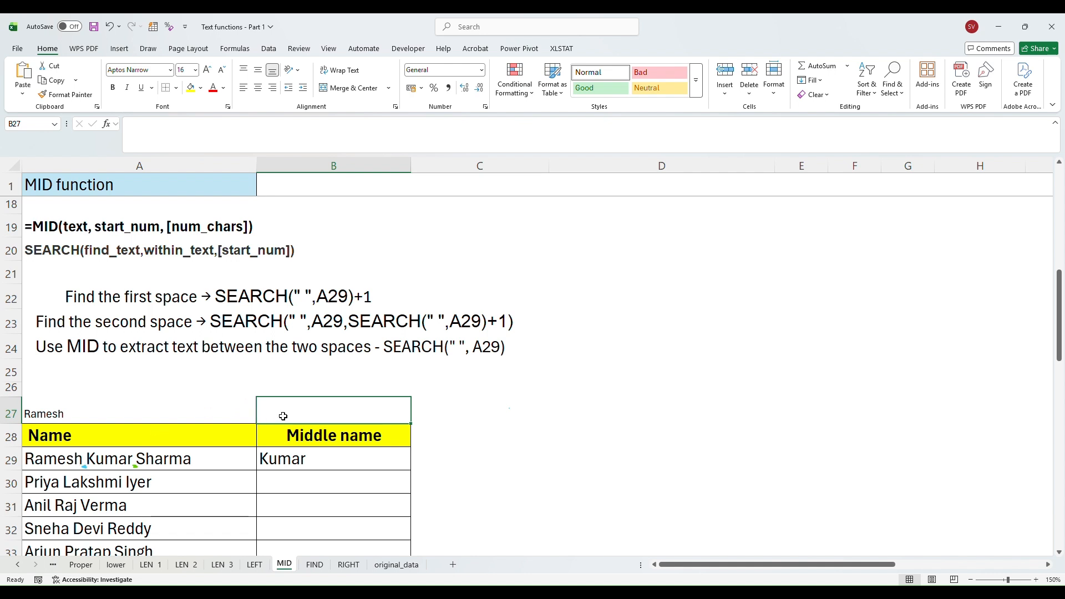
text(=)
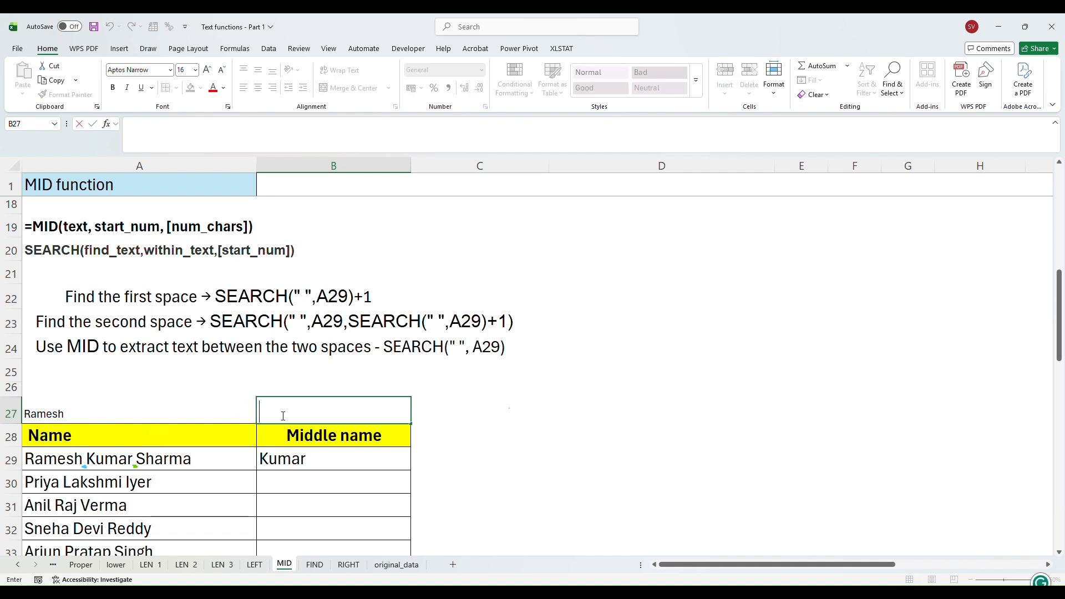
text(se)
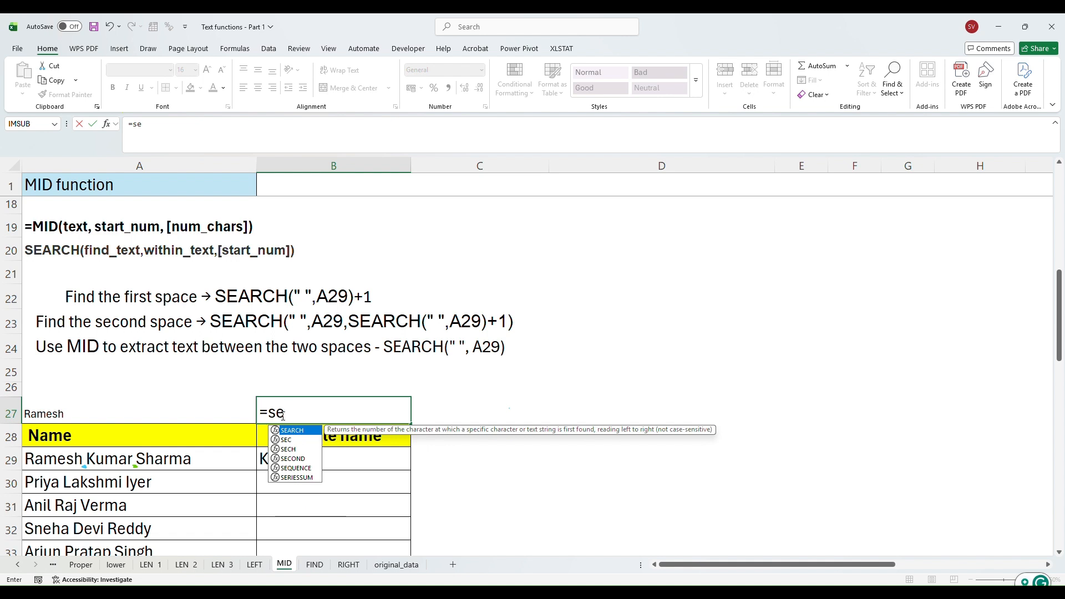
text(arch)
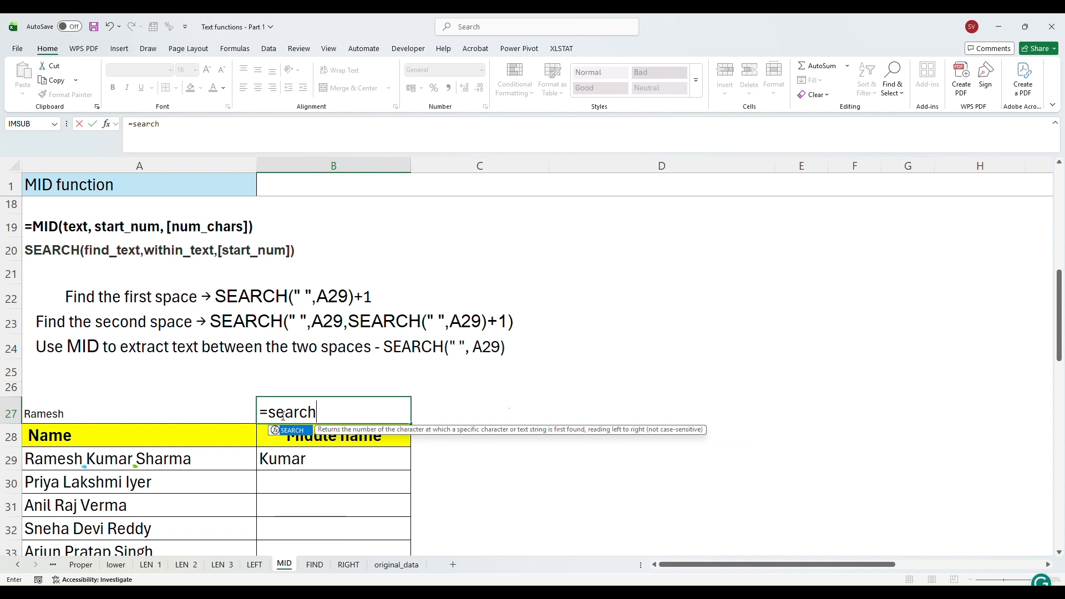
text(()
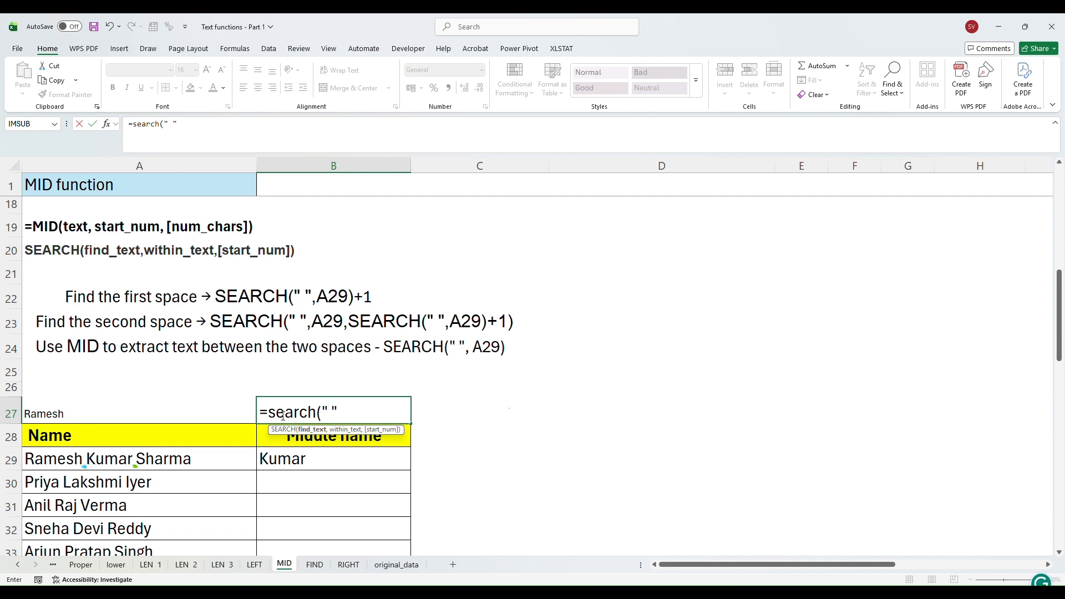
text(" ",)
click(175, 459)
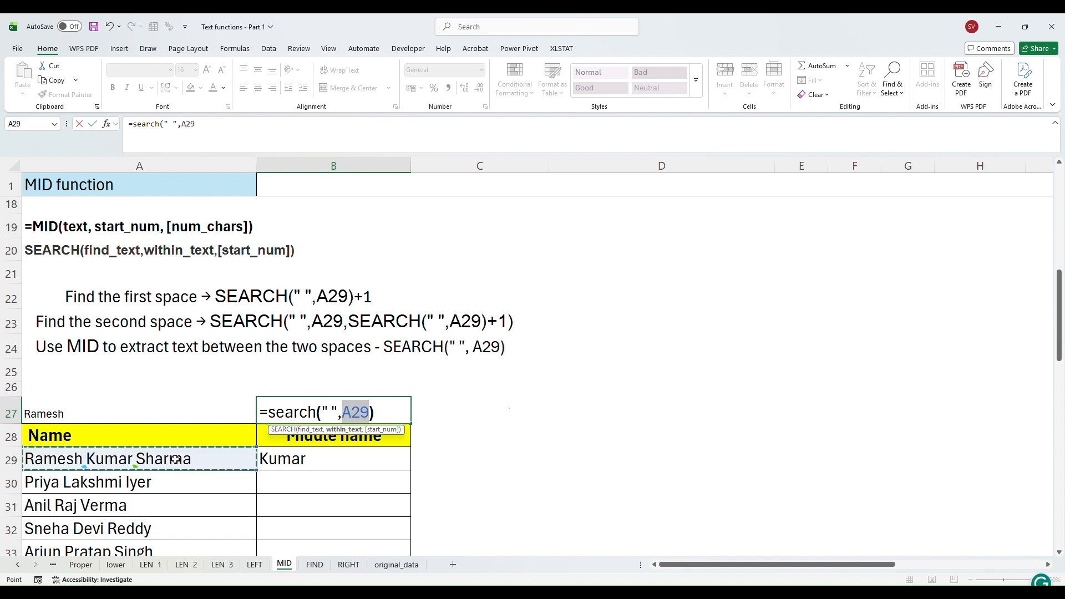
text())
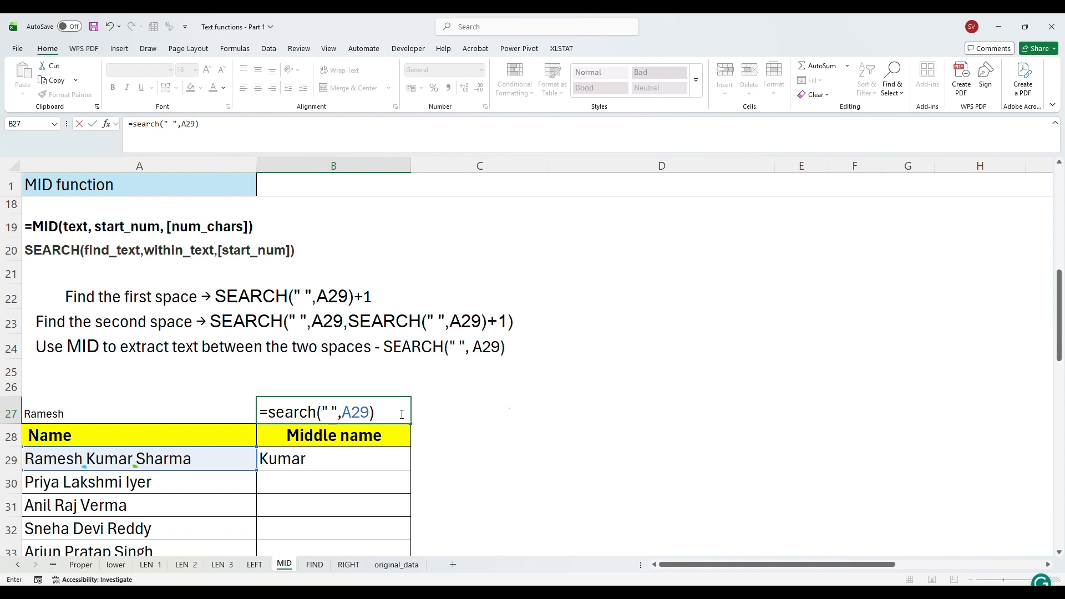
key(Return)
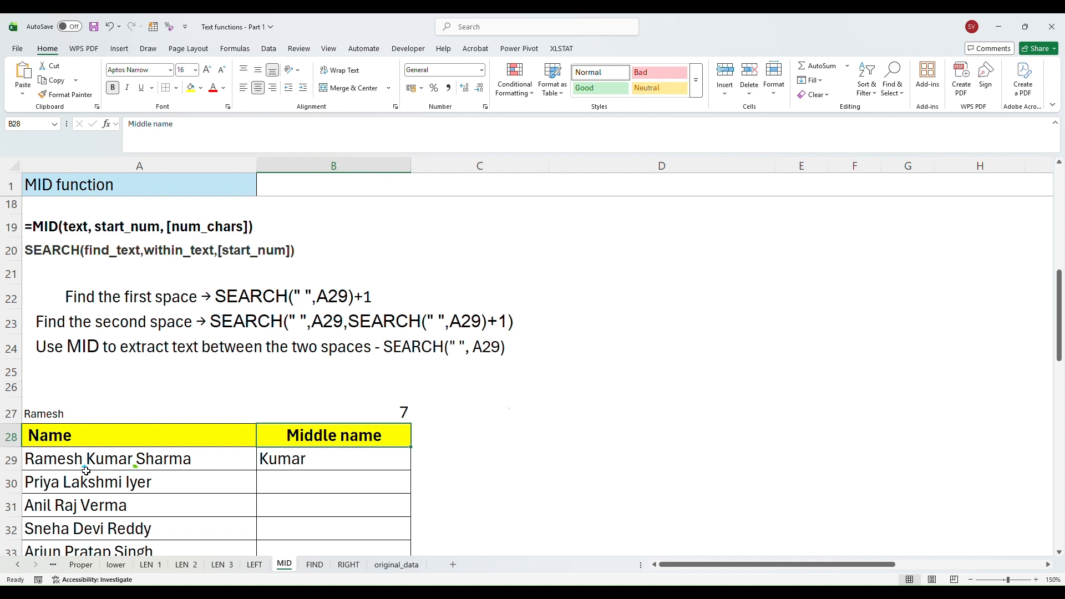
Draw a short light-blue ink mark beneath the start of the middle name in A29 and return to normal selection
click(370, 411)
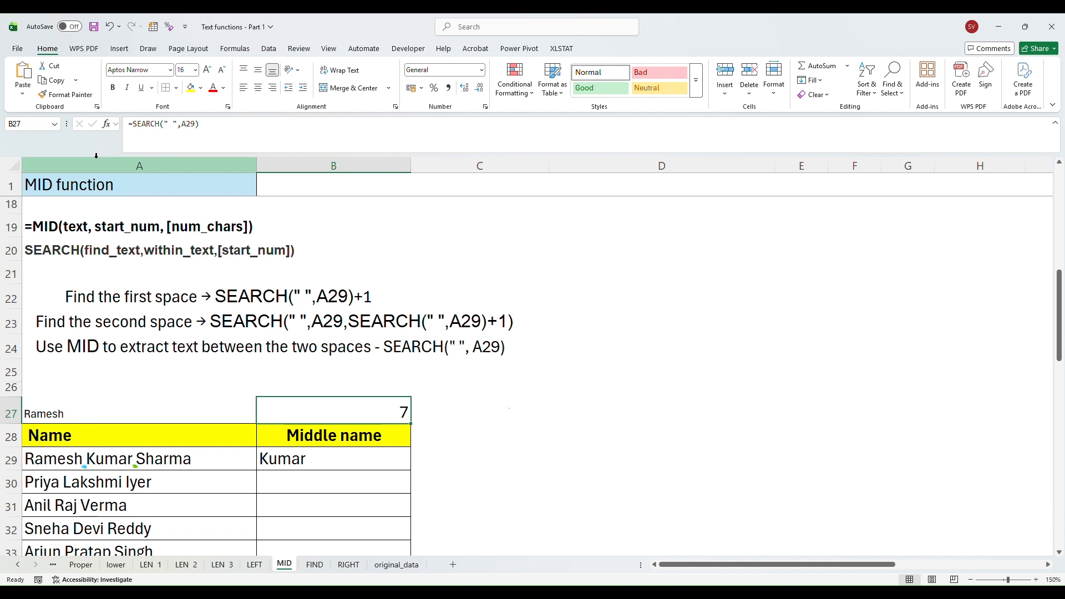
click(146, 50)
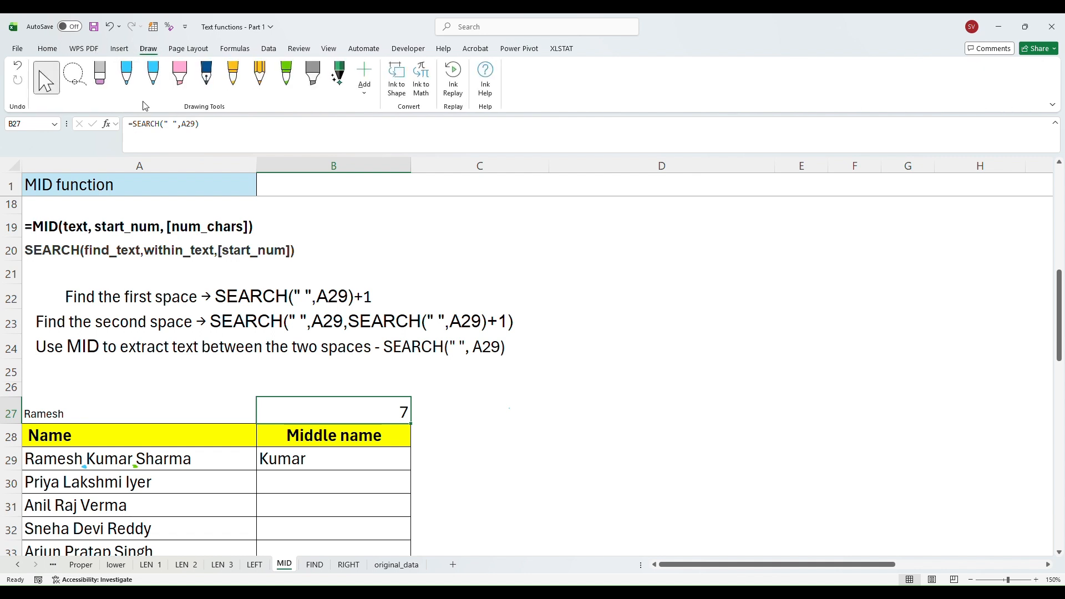
click(157, 88)
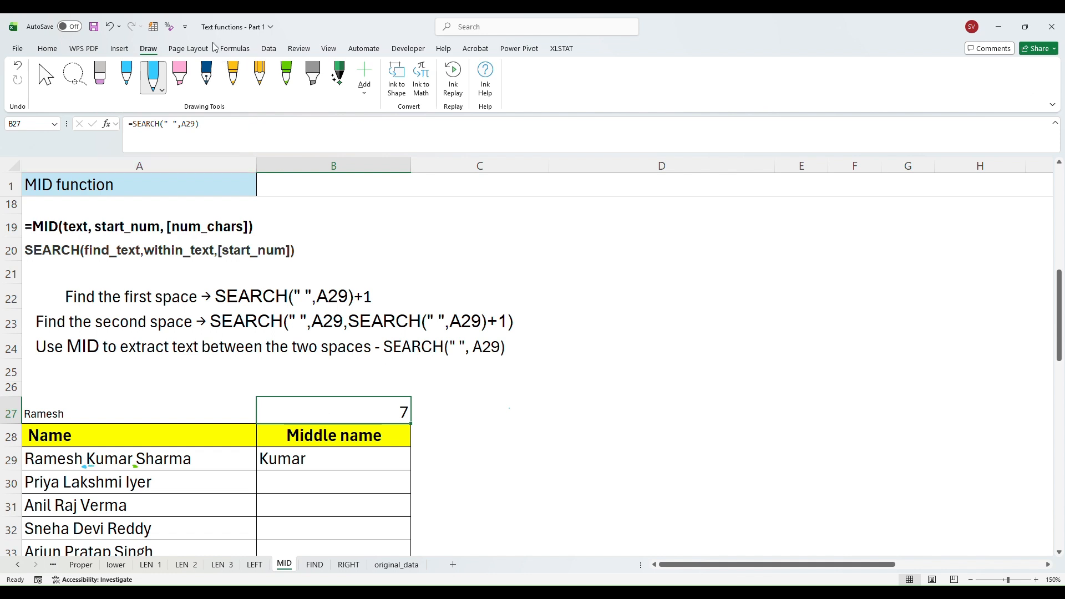
click(56, 78)
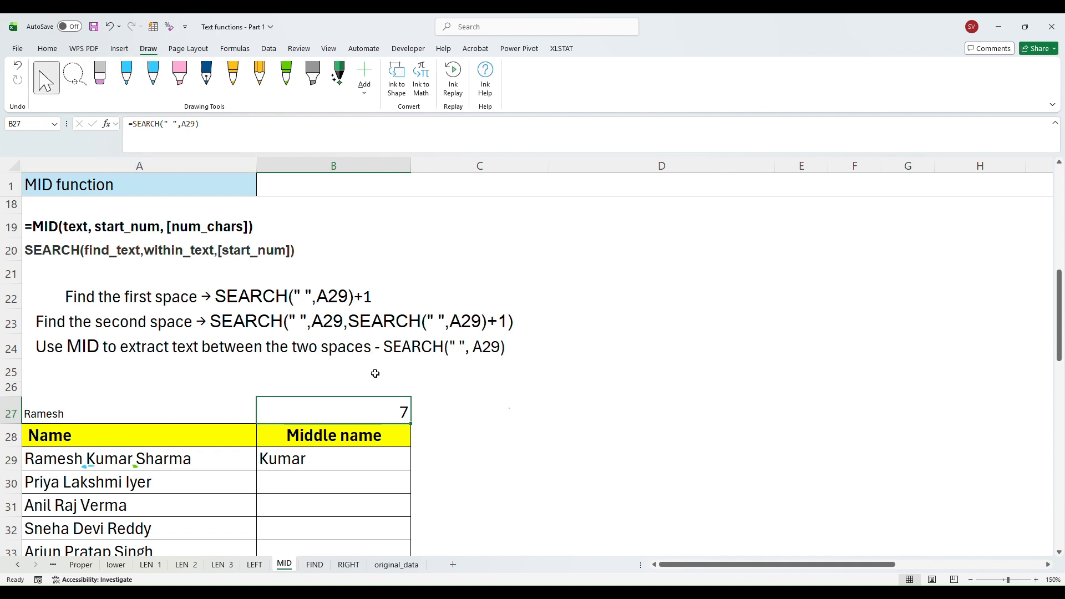
Add +1 to the end of the SEARCH formula in B27
double_click(383, 411)
click(390, 411)
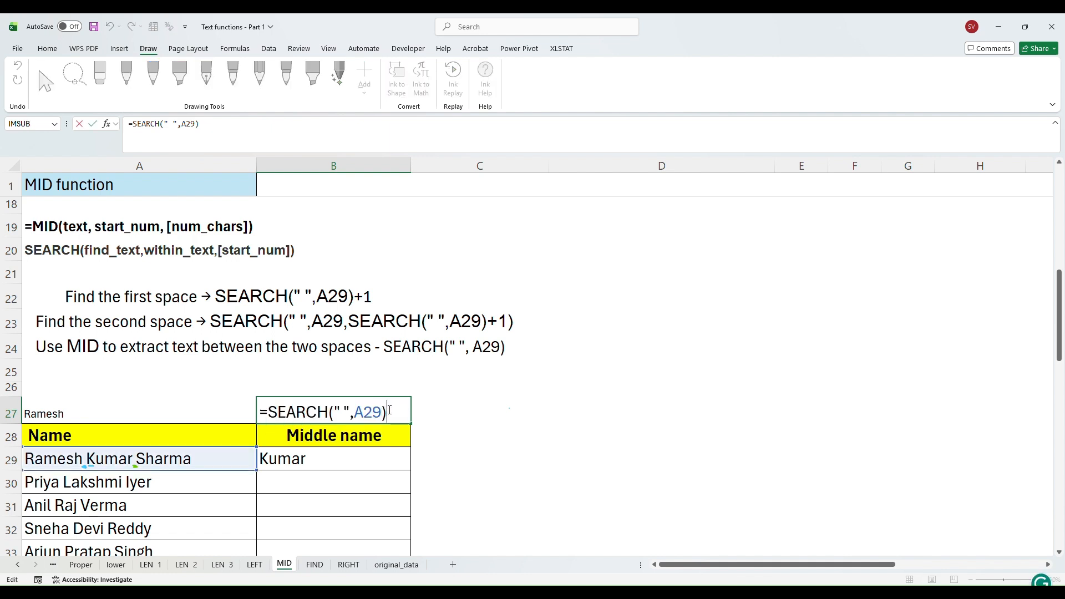
text(+1)
key(Return)
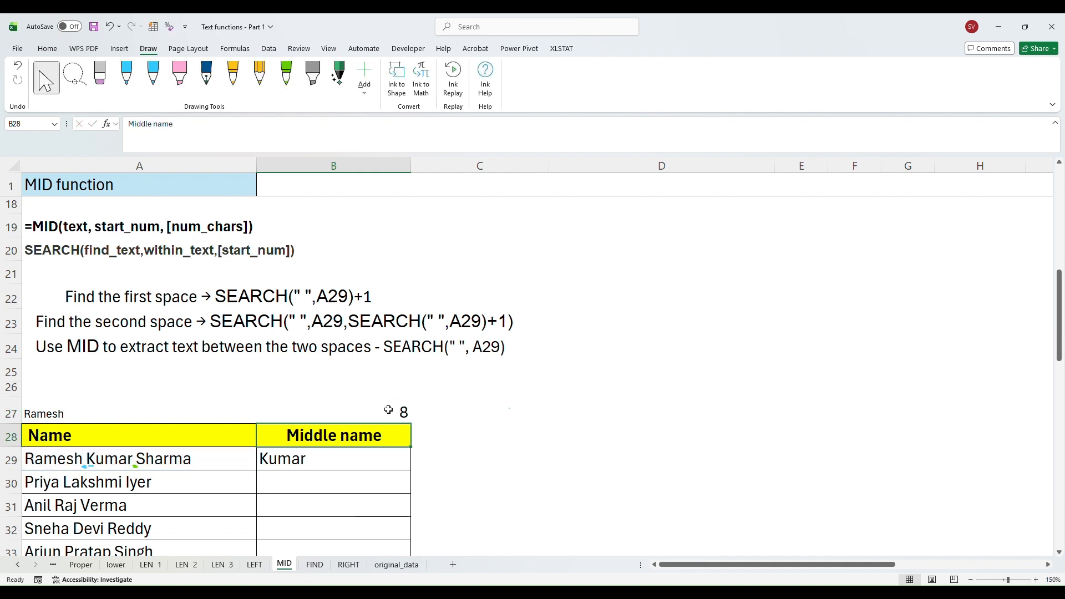
click(383, 412)
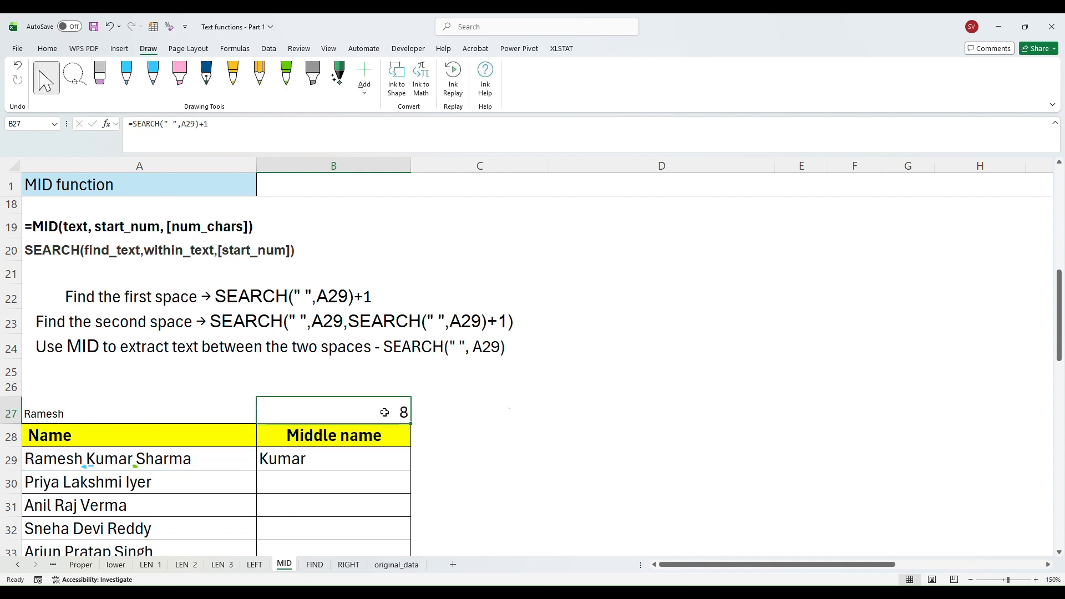
Enter the label start_num in C27 beside the SEARCH result
double_click(449, 412)
text(s)
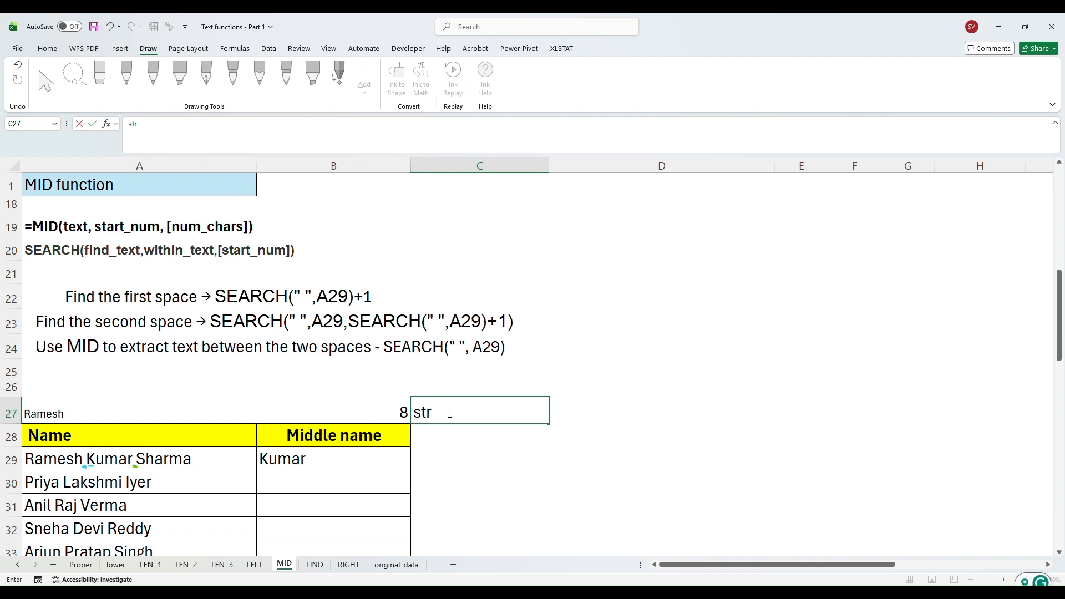
text(tartn)
key(BackSpace)
text(_num)
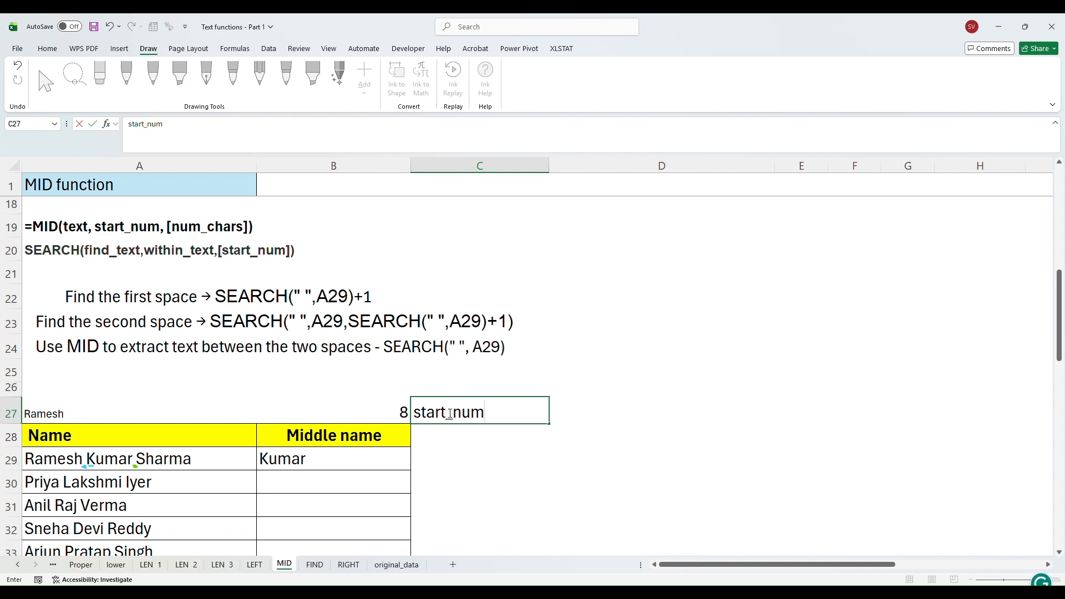
click(623, 407)
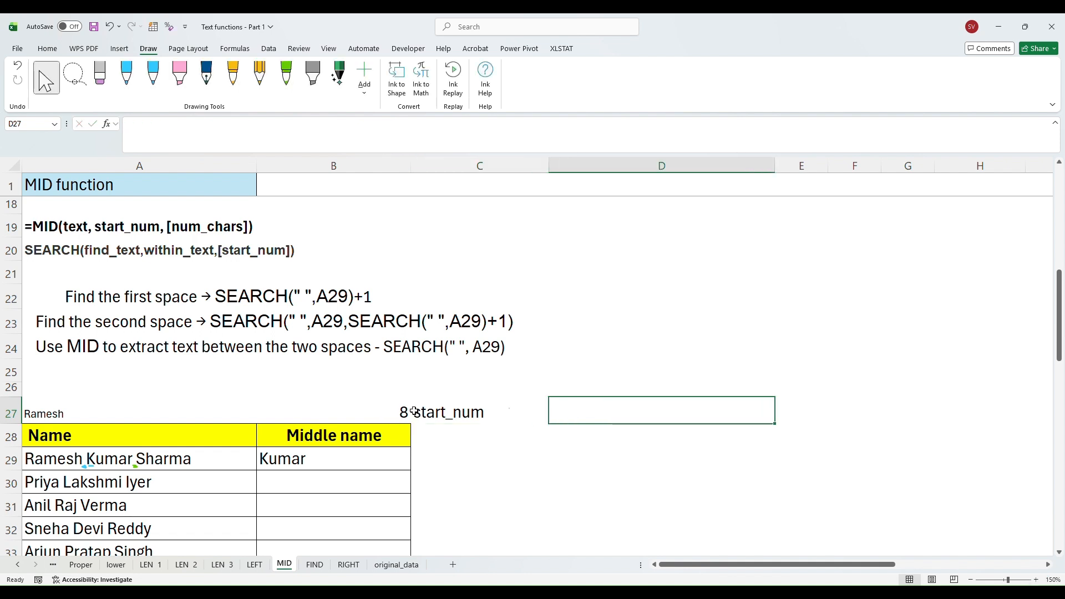
click(435, 415)
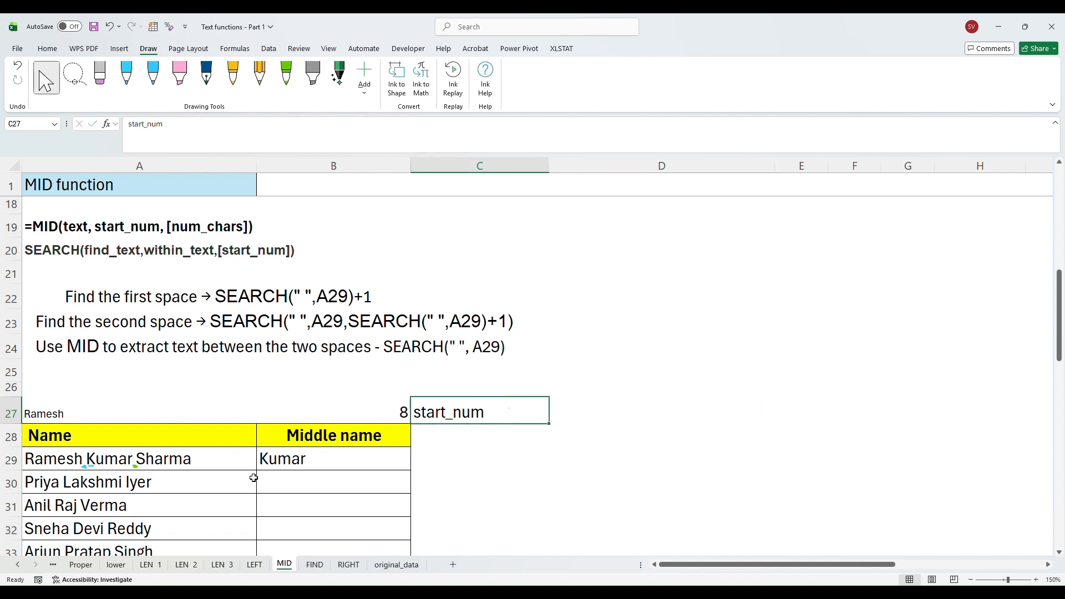
Start a formula in D23 with =SEARCH(" ",A29, to look for the second space in the full name
click(148, 460)
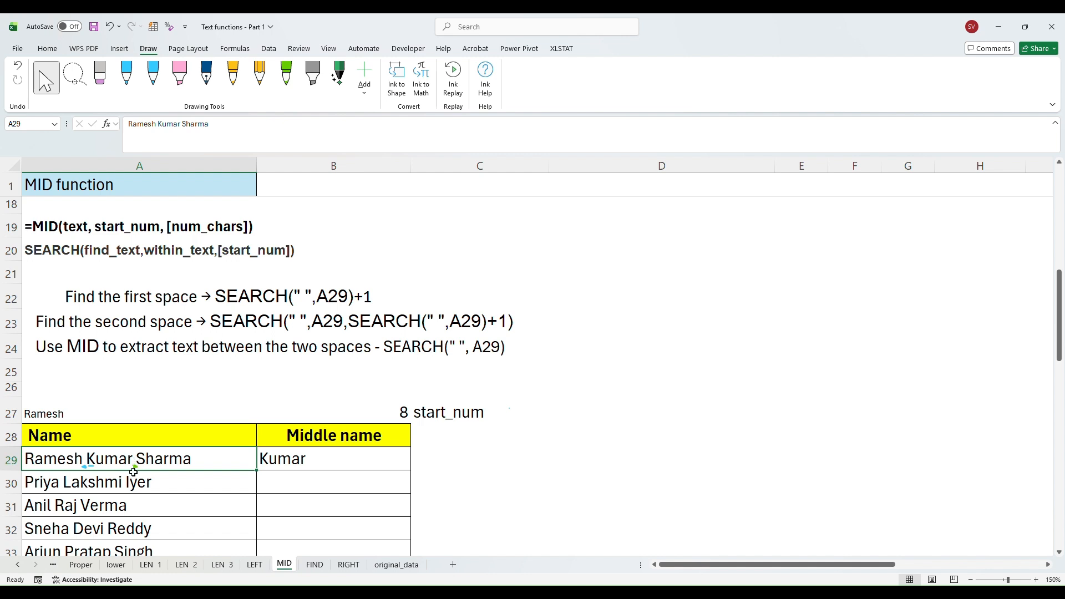
click(215, 321)
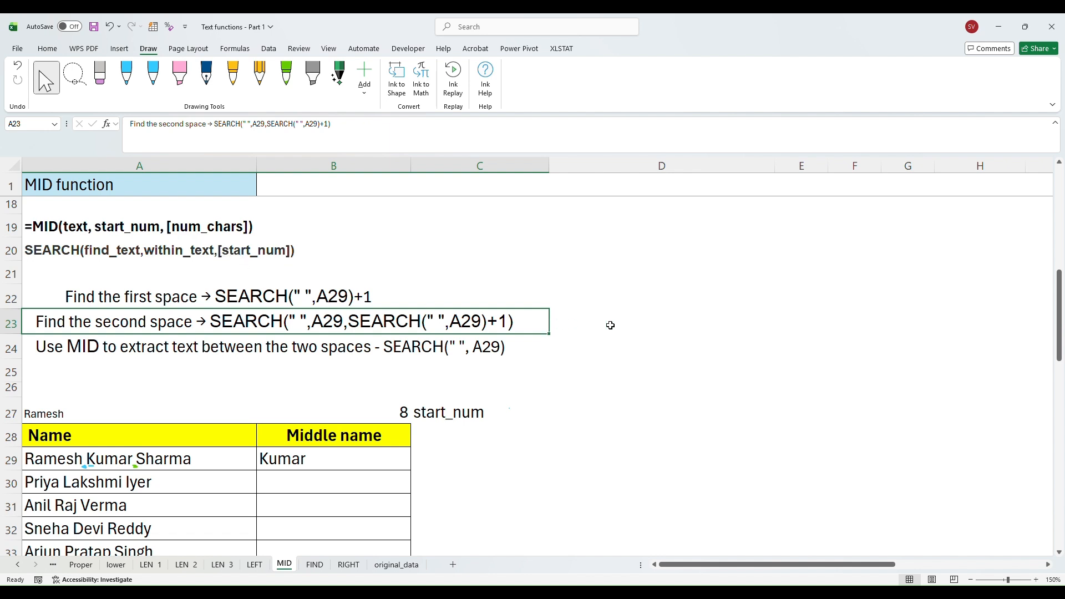
click(593, 332)
double_click(599, 328)
text(=)
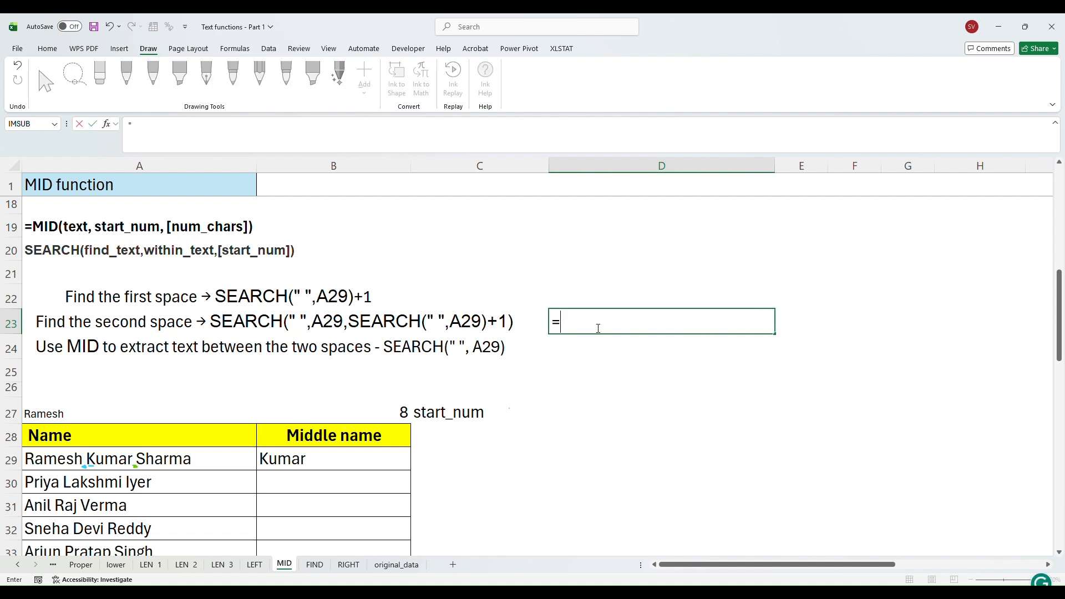
text(searc)
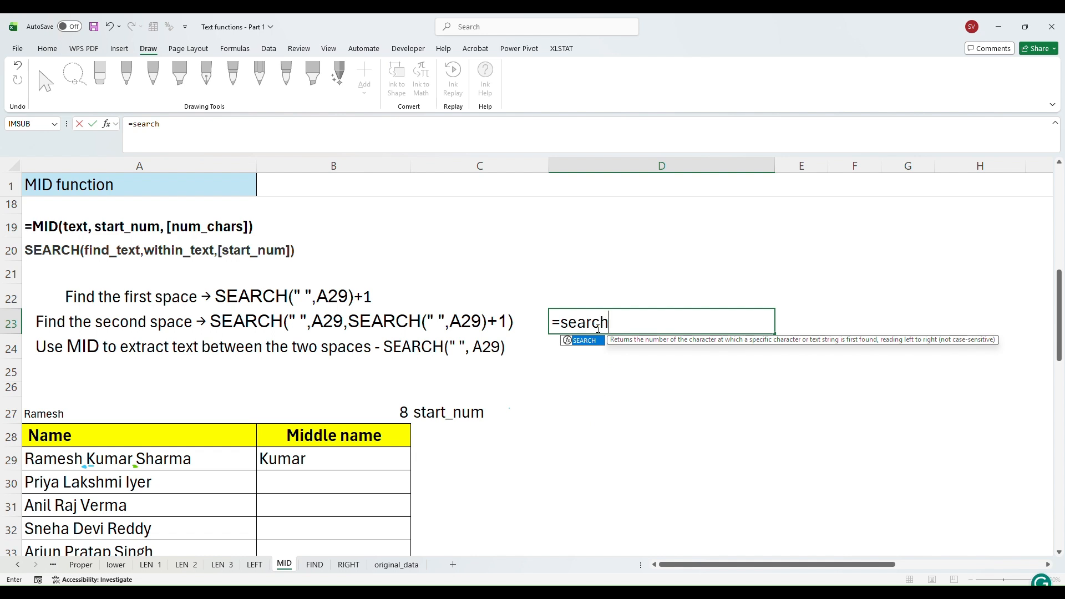
text(h()
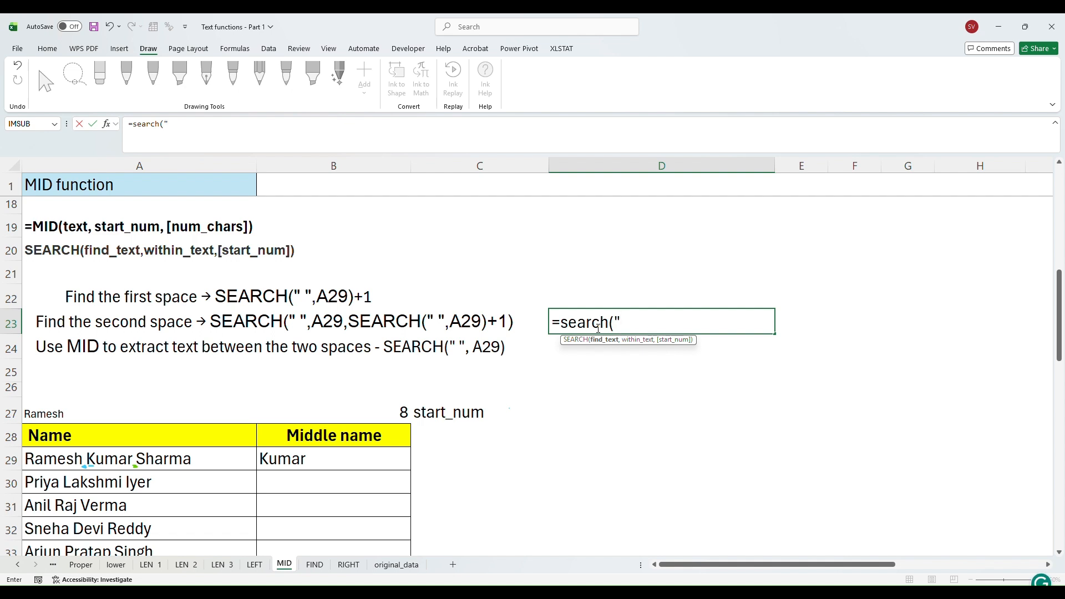
text(" ",)
click(183, 462)
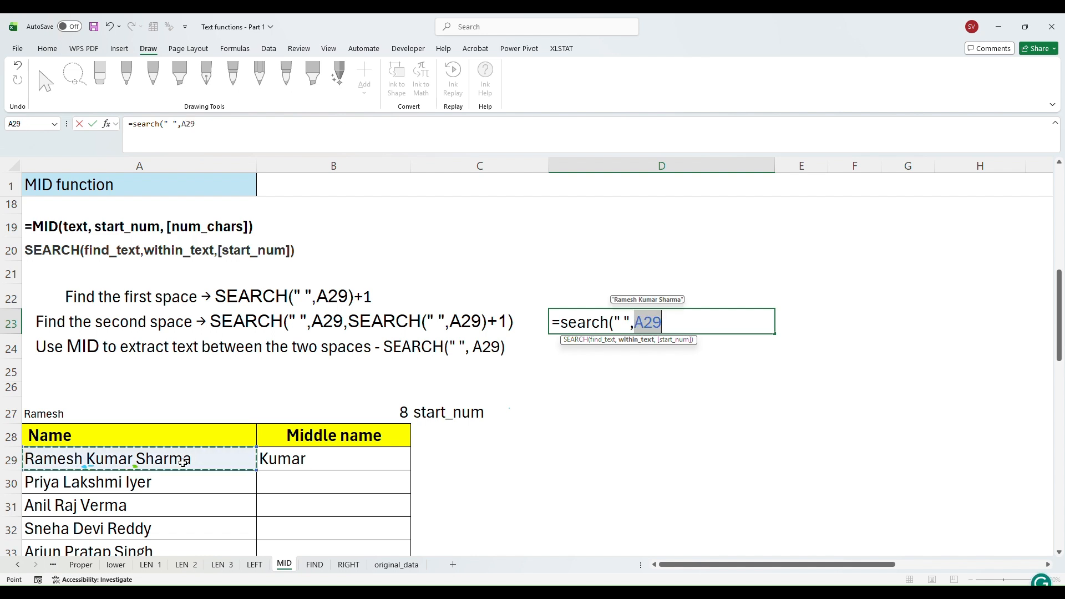
text(,)
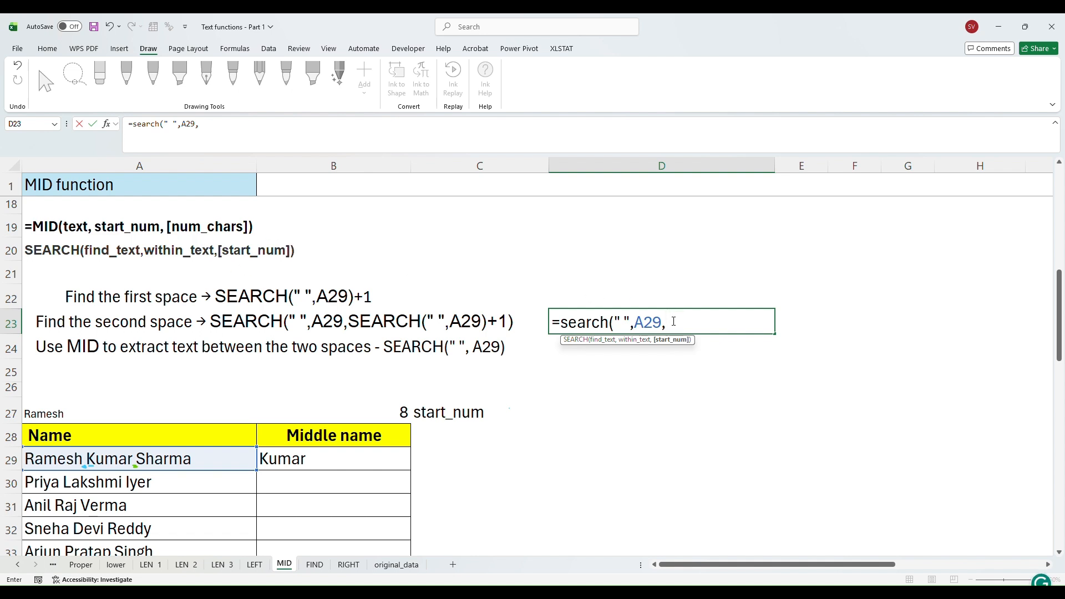
Complete the D23 formula with a nested SEARCH(" ",A29)+1 as its start_num argument and enter it
text(searc)
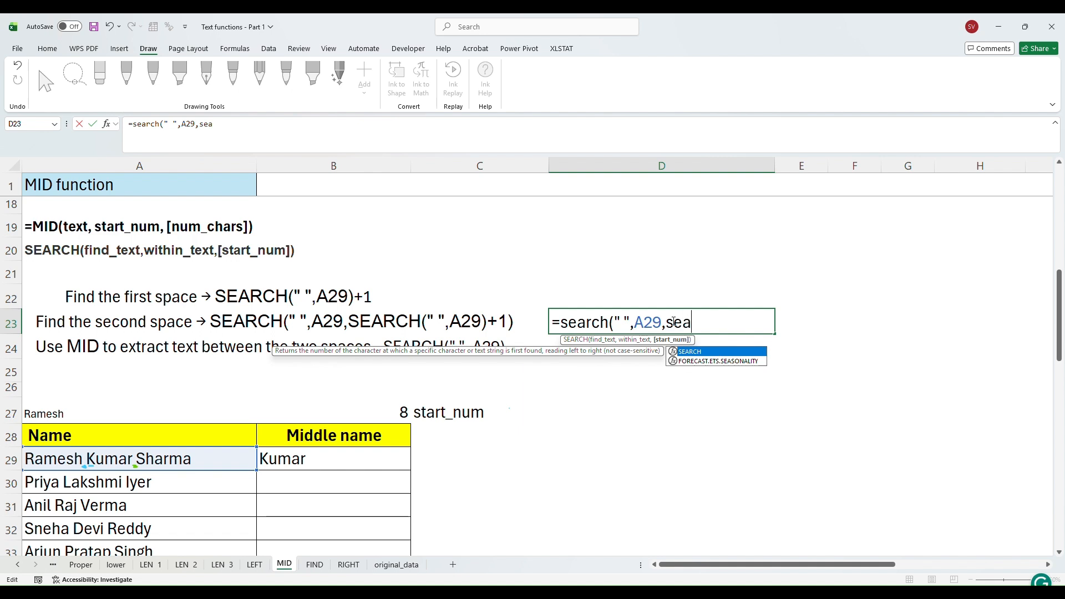
text(h)
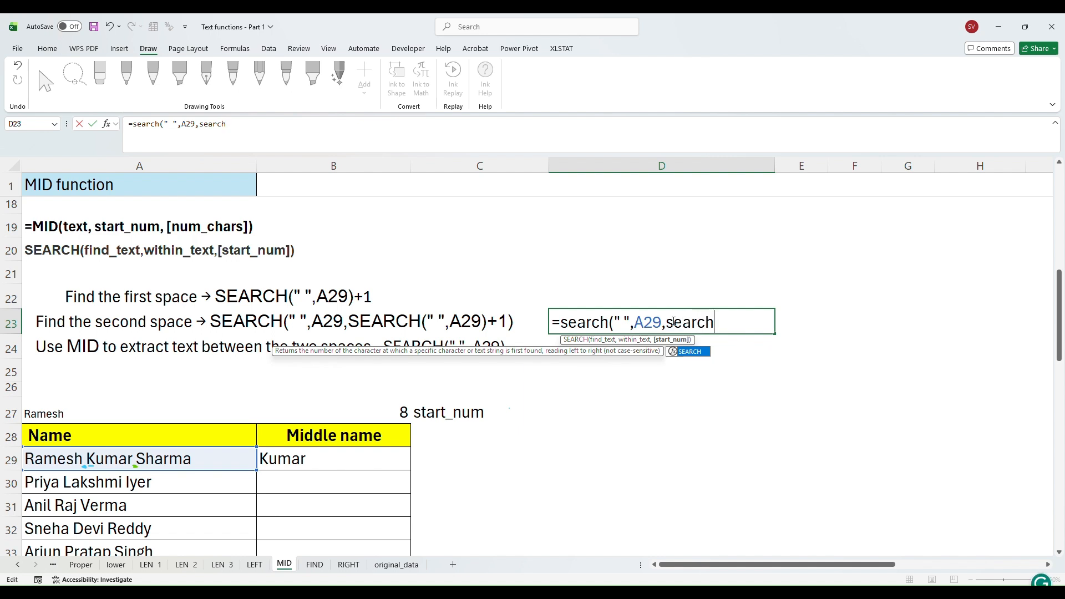
text(()
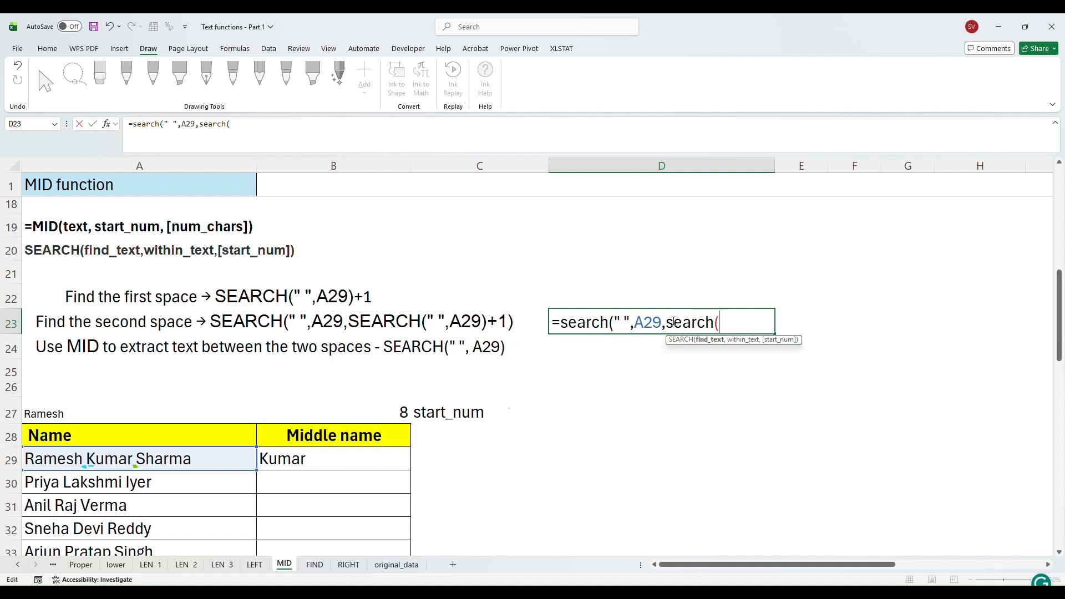
text(")
text(,)
click(230, 455)
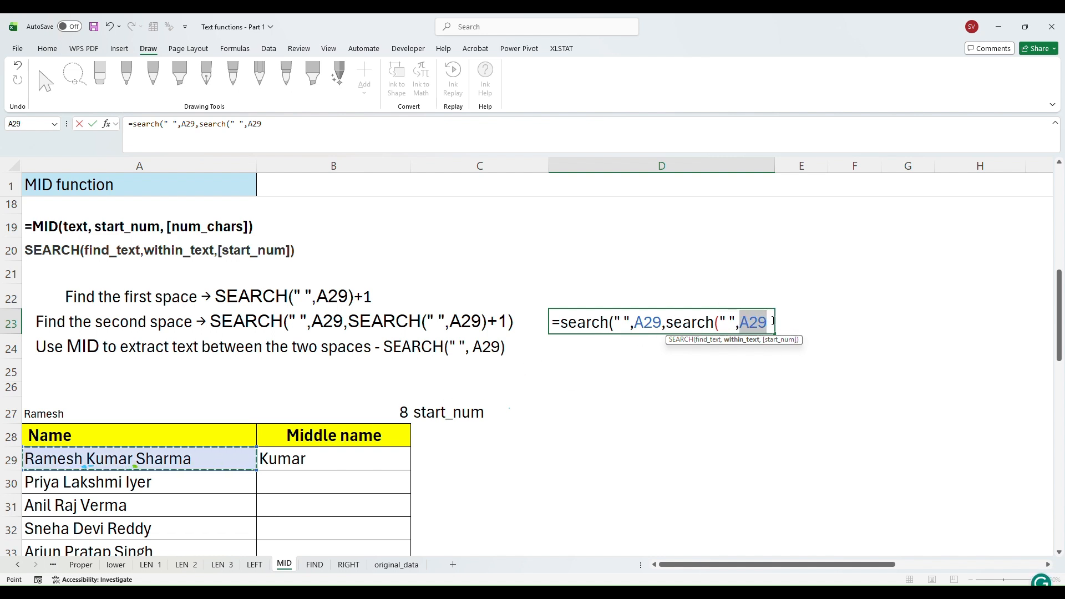
text()+1)
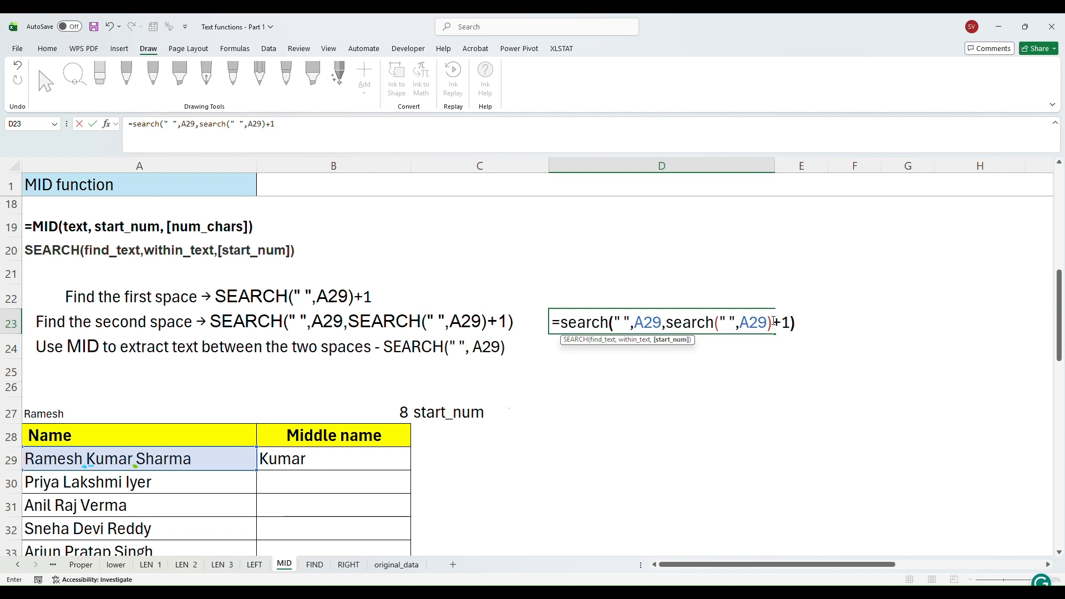
text())
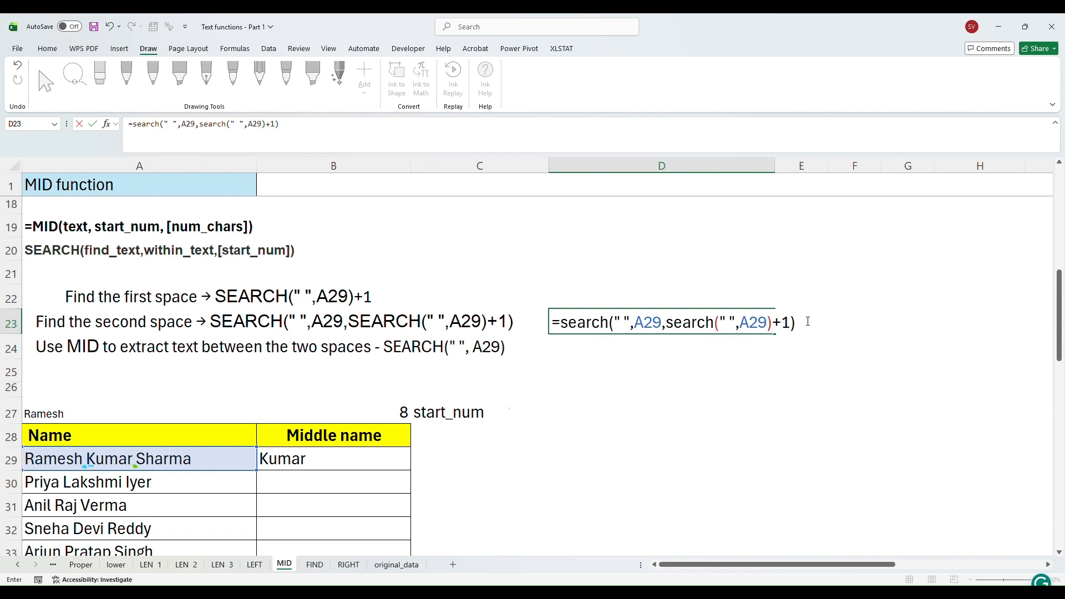
key(BackSpace)
key(BackSpace)
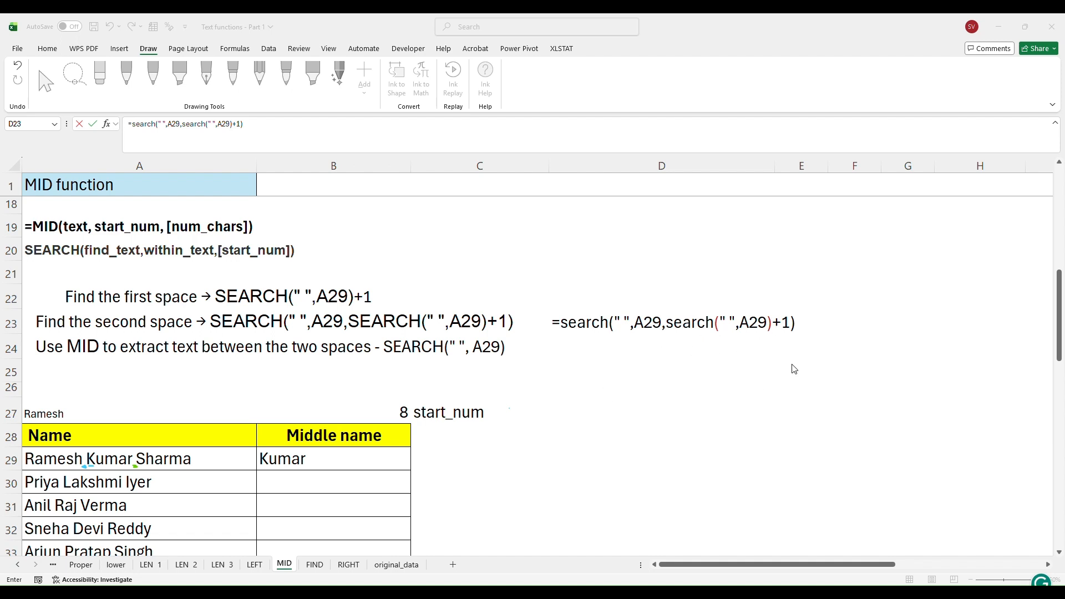
click(803, 326)
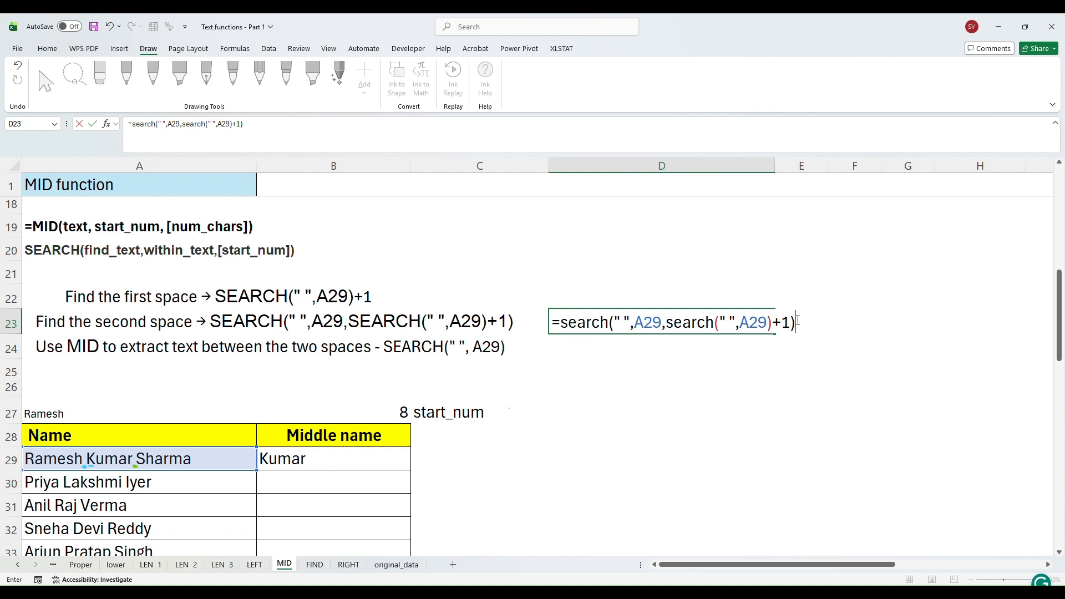
key(Return)
click(741, 317)
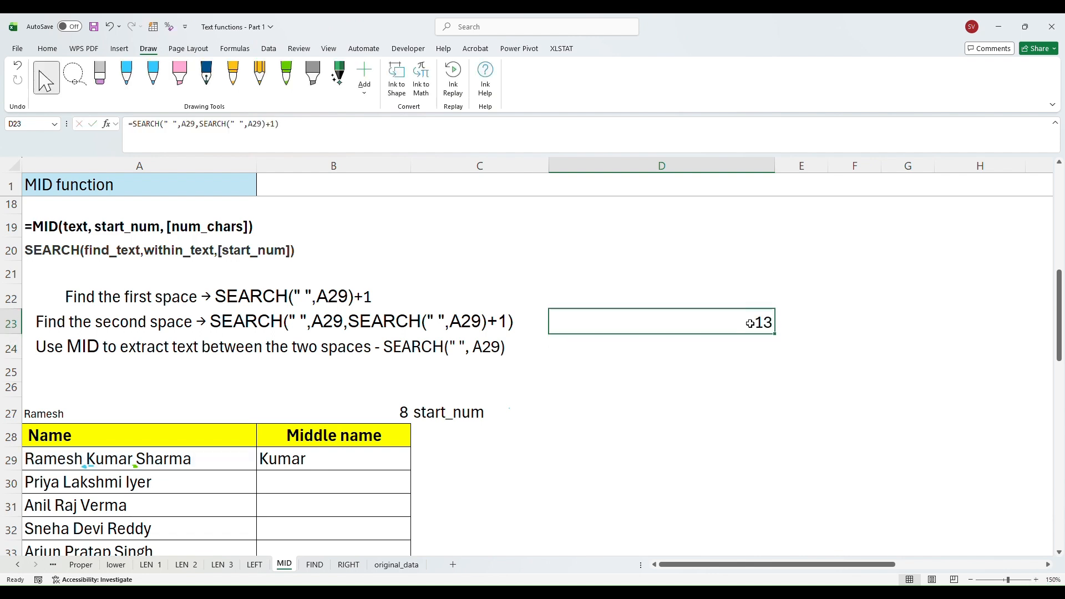
click(790, 328)
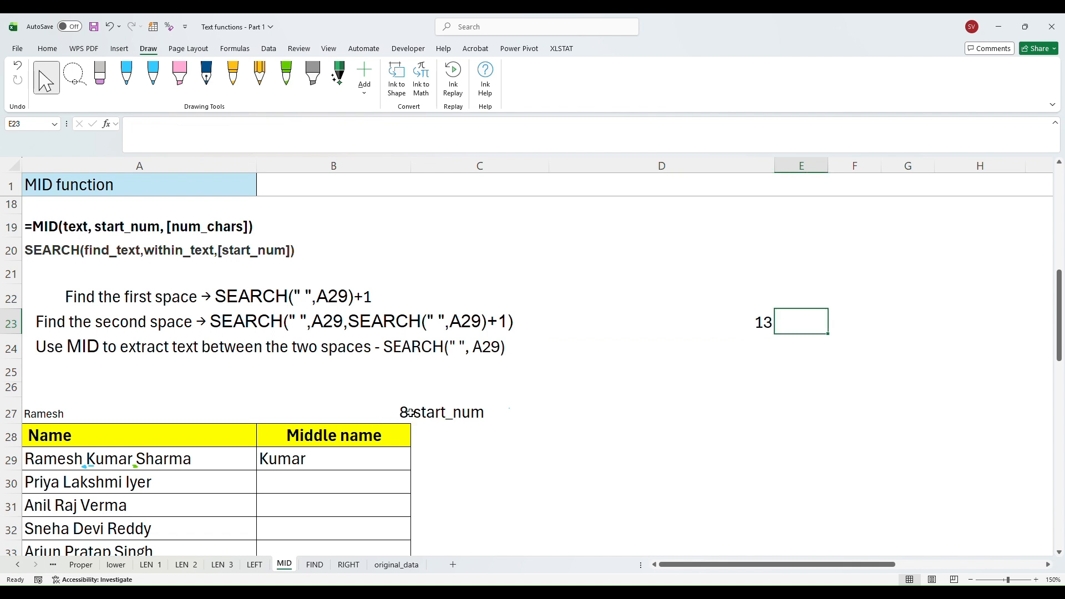
click(755, 326)
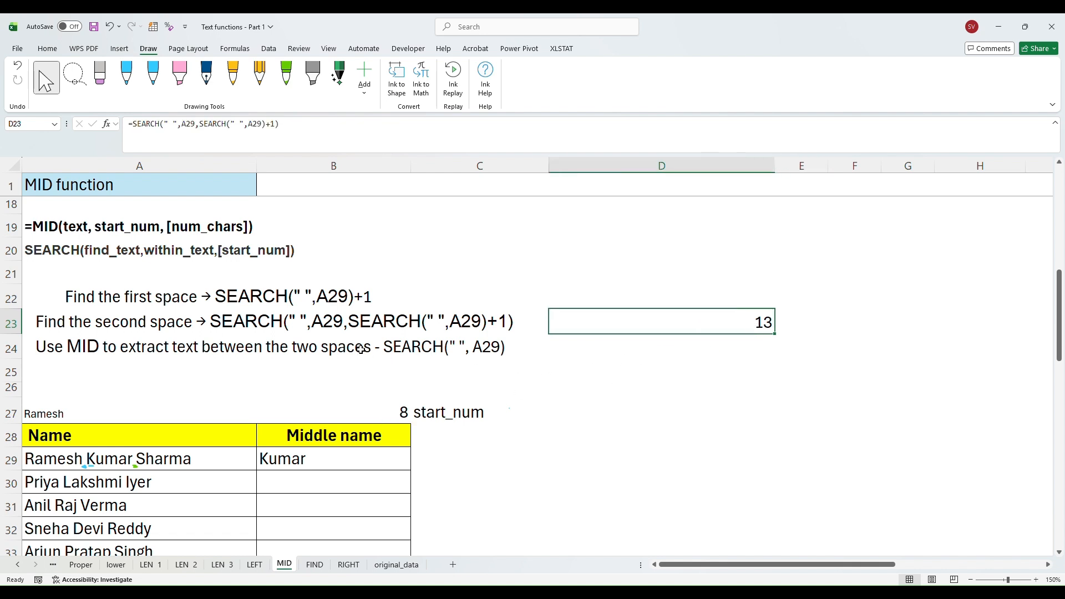
click(379, 349)
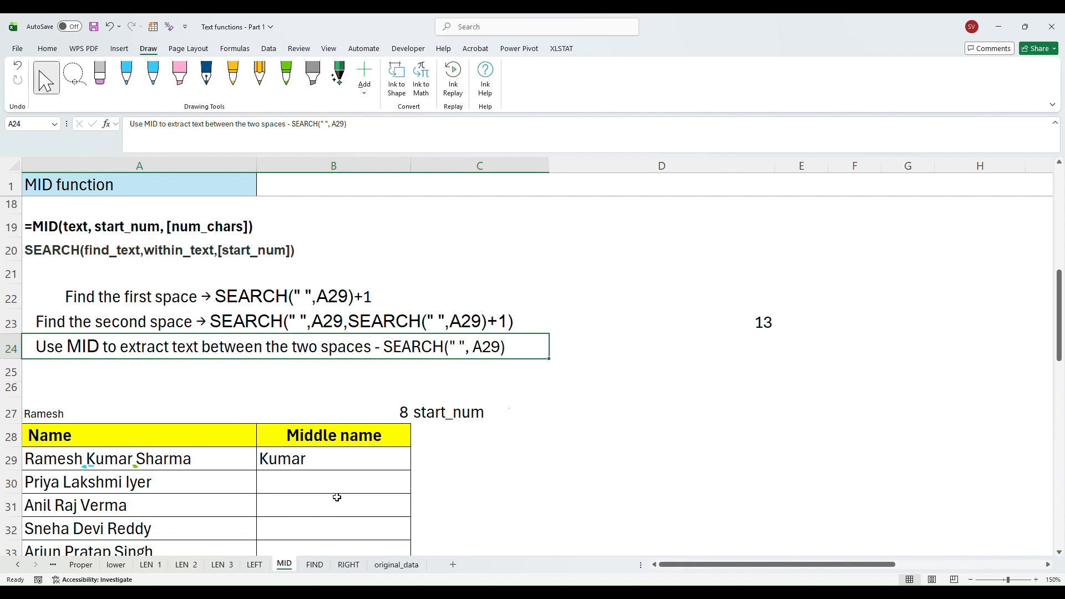
Start a MID formula in B30 with A30 as its text argument
double_click(317, 484)
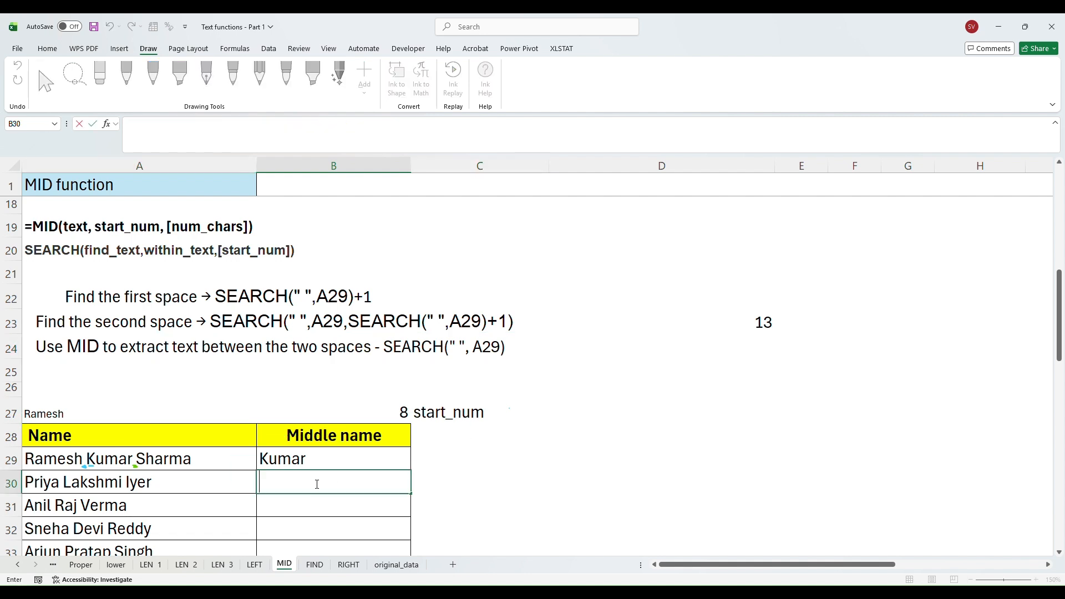
text(=mid)
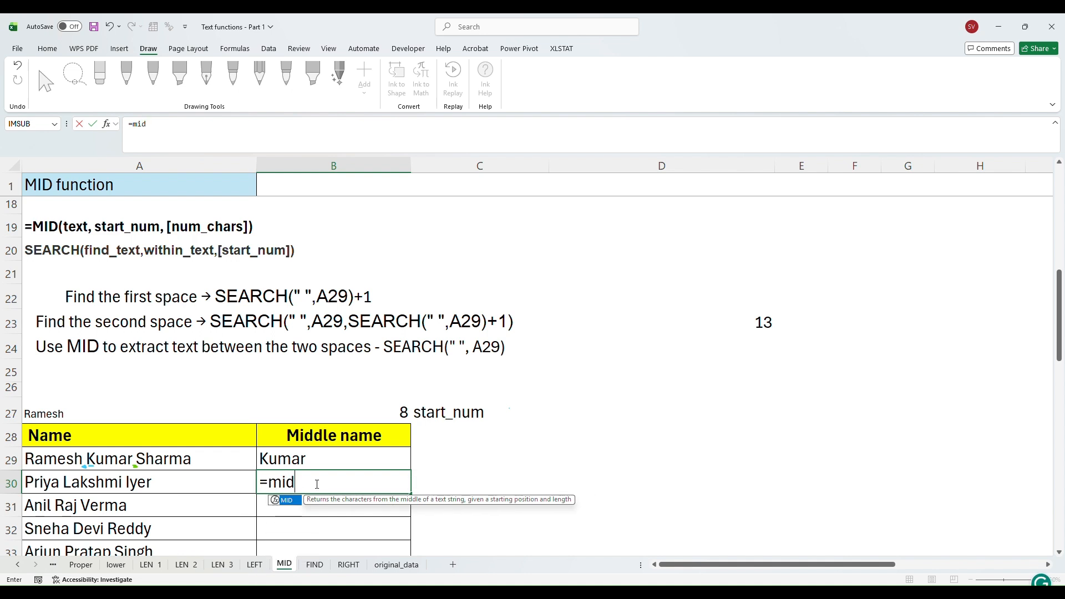
text(()
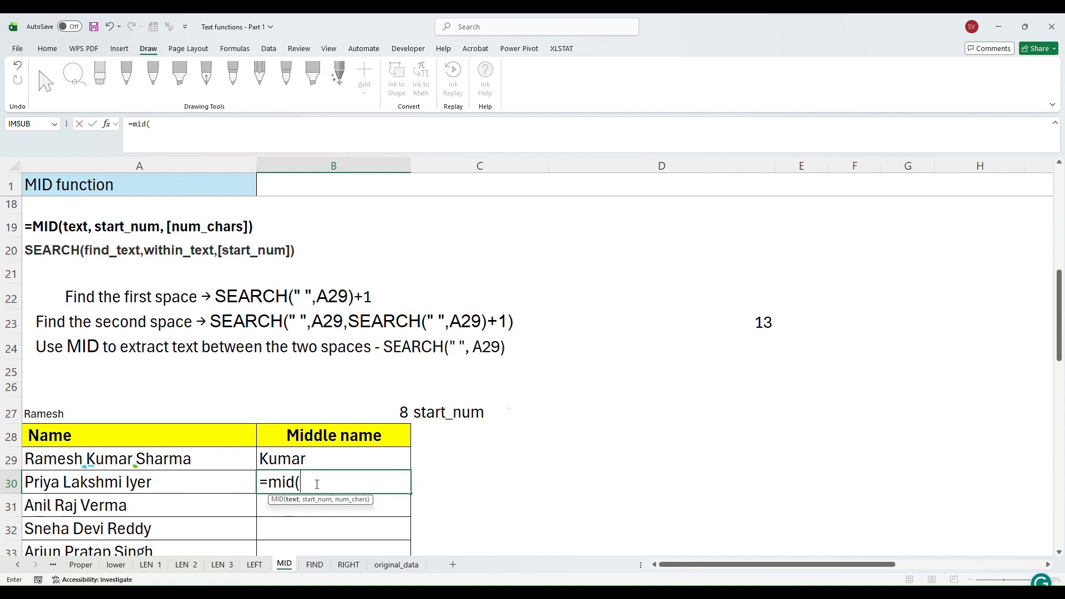
click(143, 484)
text(,)
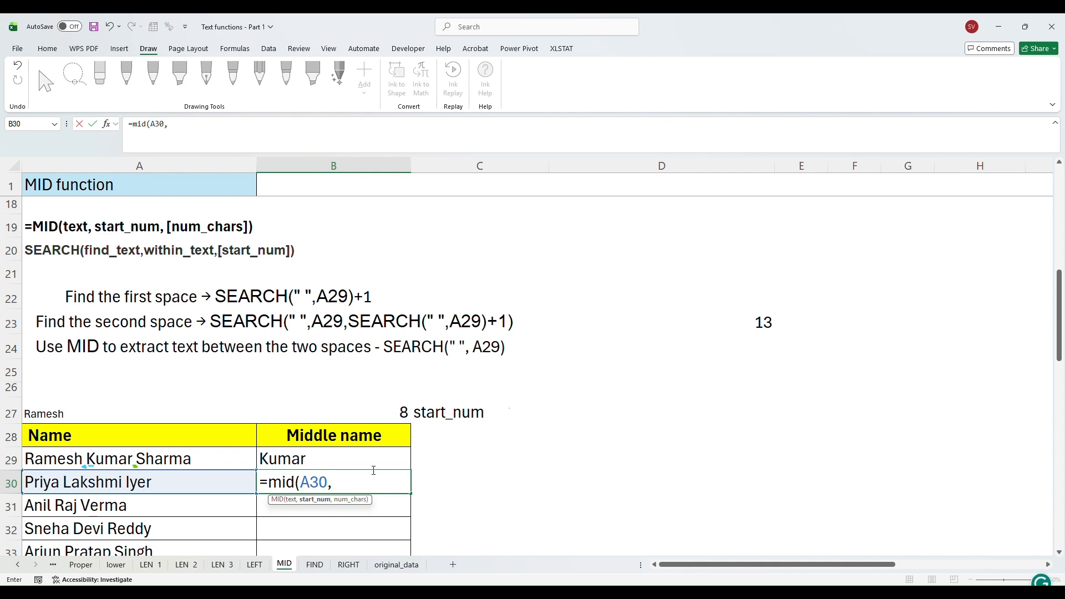
Add SEARCH(" ",A30)+1 as the start_num argument of the MID formula in B30
text(s)
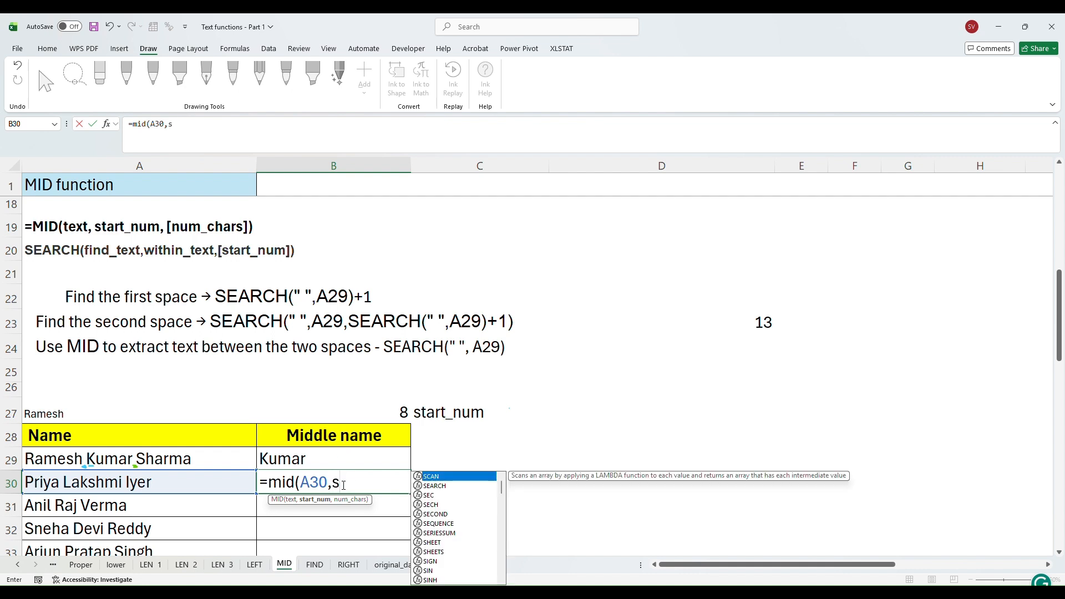
text(earch)
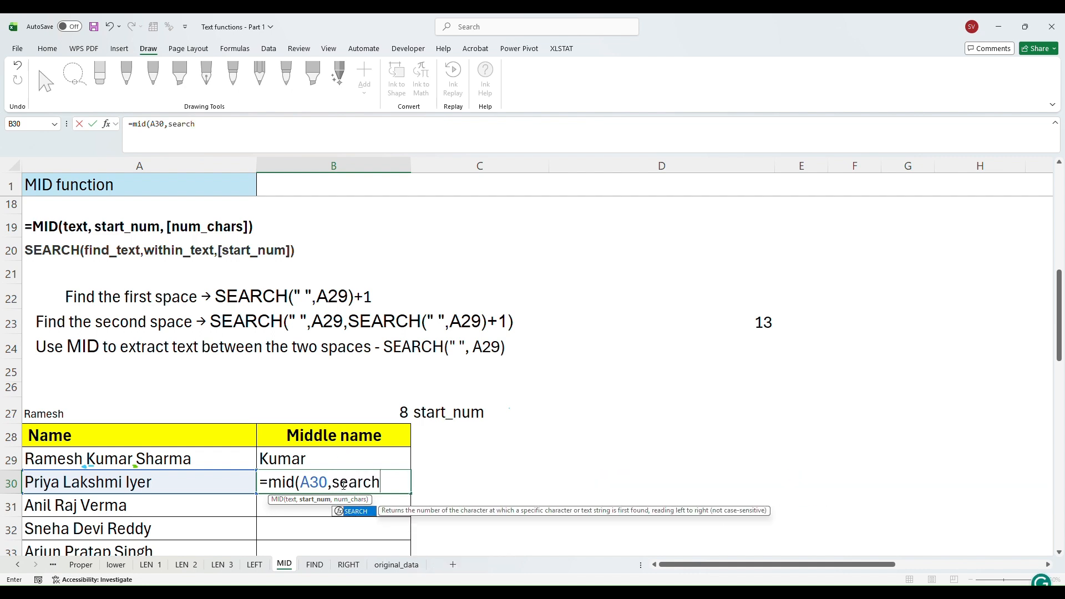
text(()
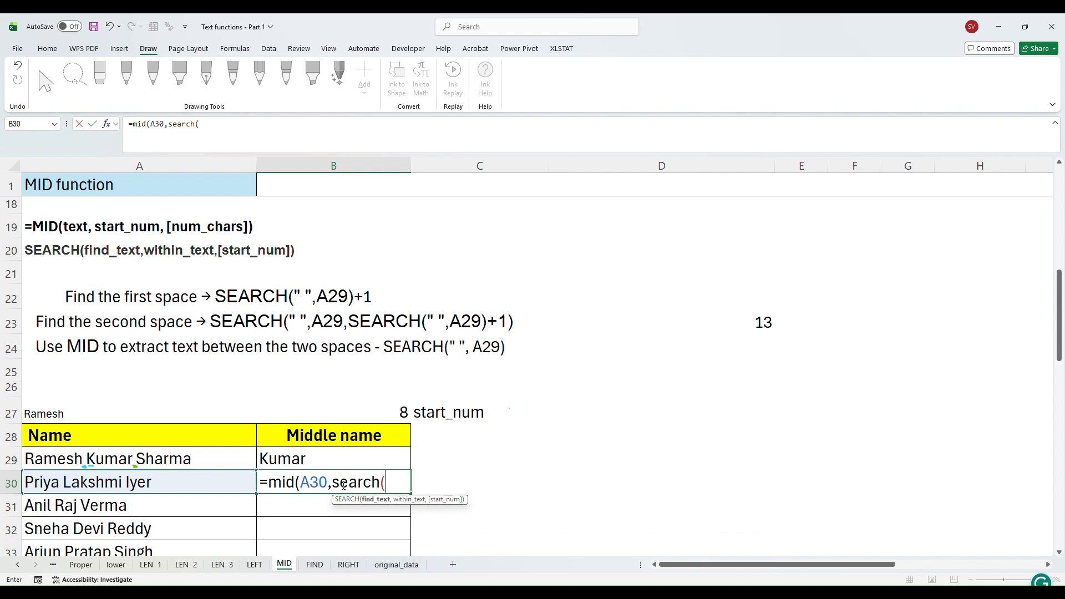
text(" ",)
click(138, 486)
text(,)
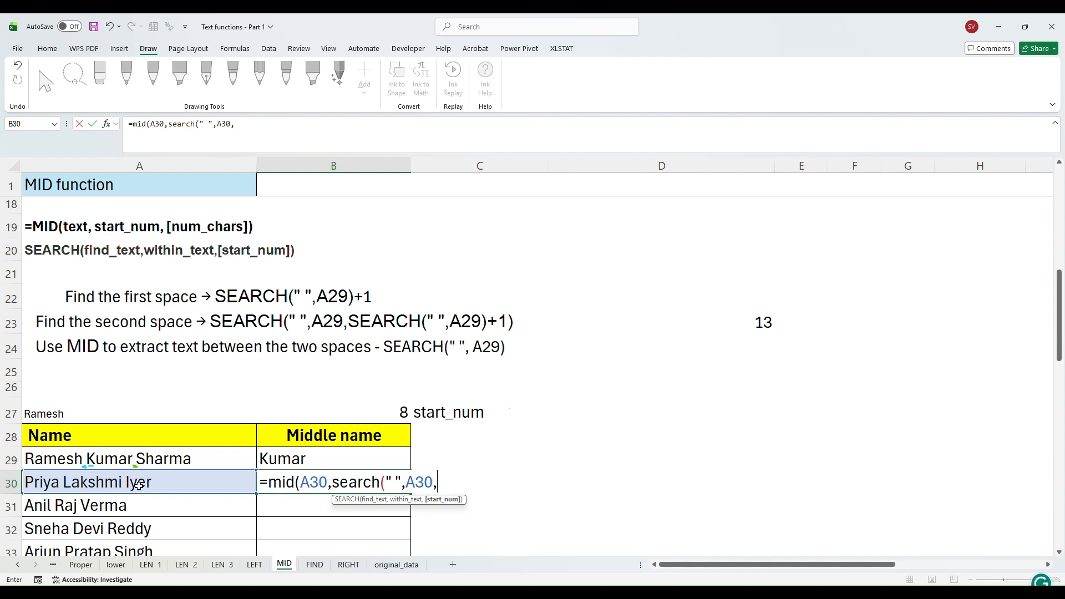
key(BackSpace)
text()+1)
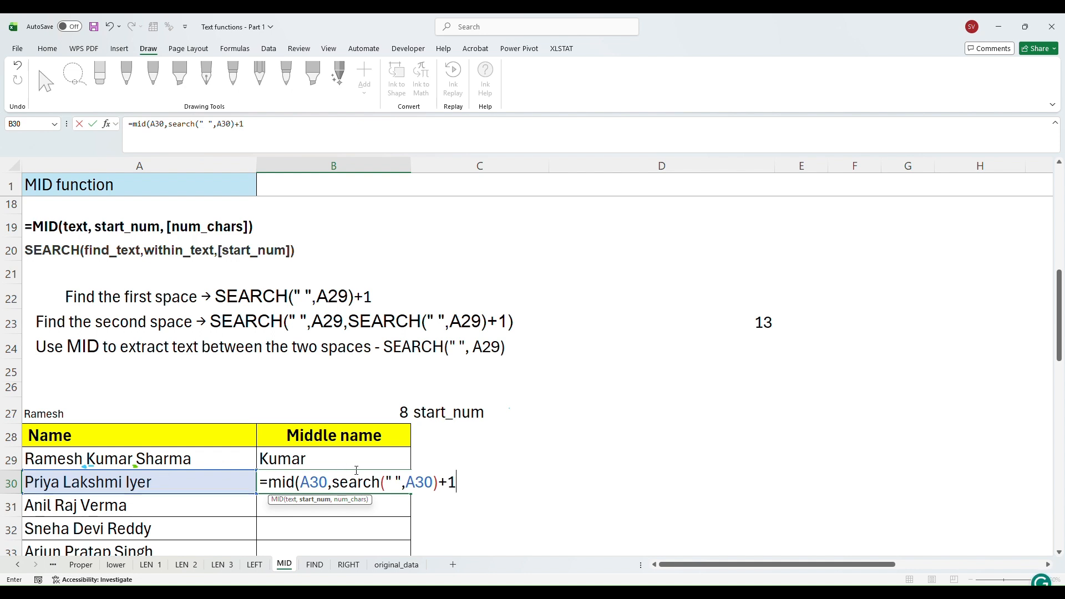
text(,)
Begin the num_chars argument of the MID formula in B30 with SEARCH(" ",A30
click(467, 481)
text(search)
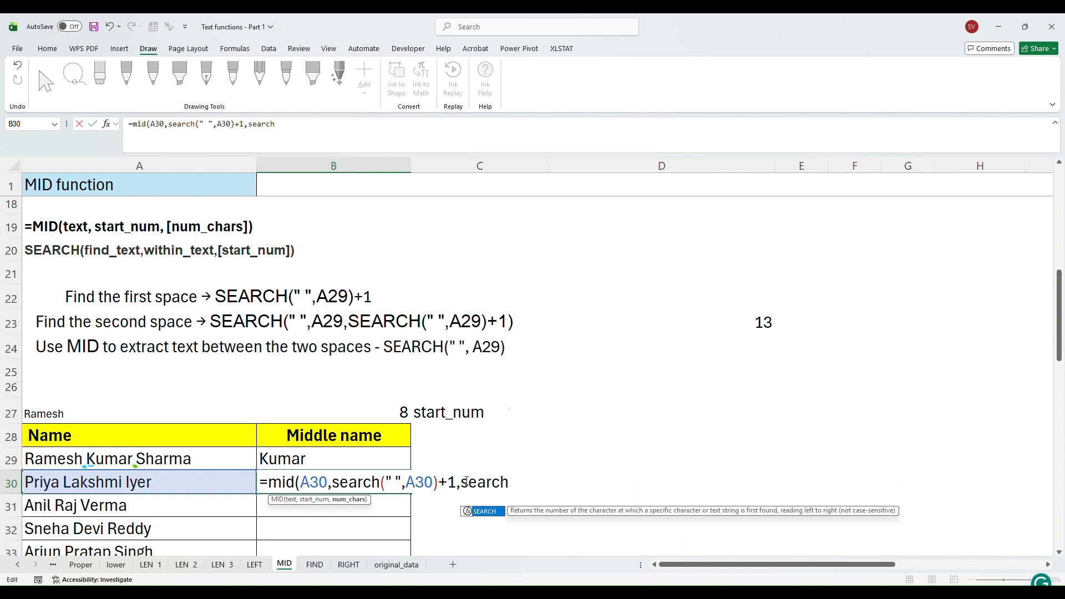
text(()
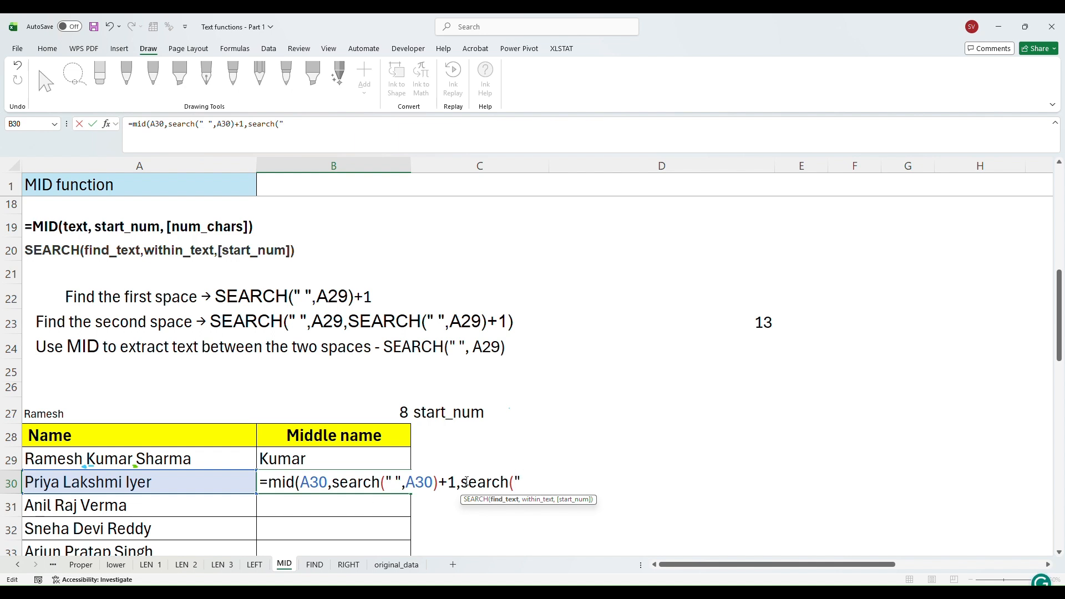
text(" ",)
click(201, 486)
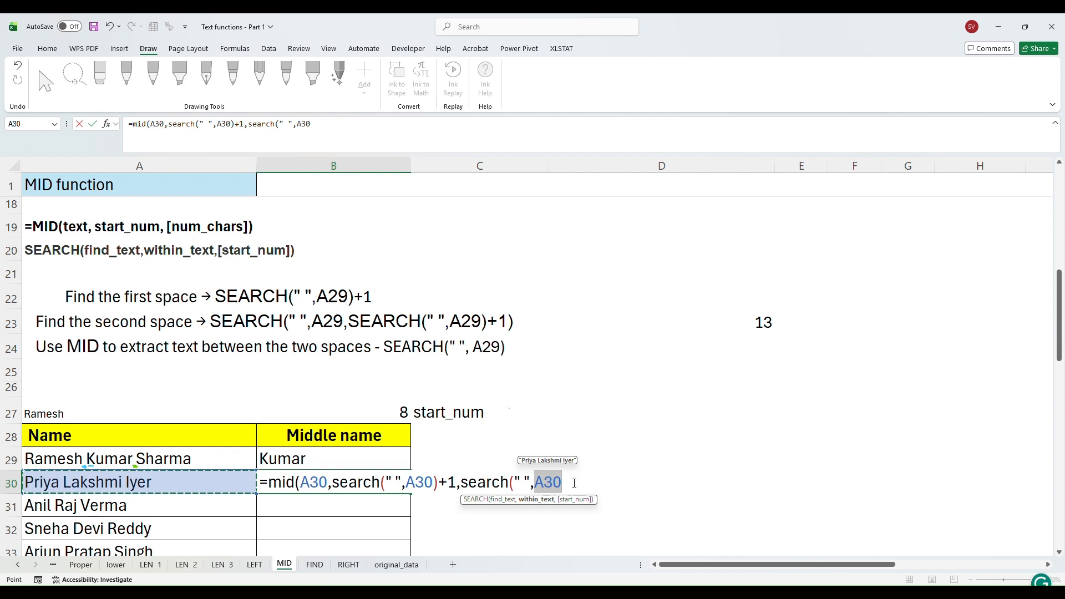
Nest SEARCH(" ",A30)+1 as the start_num argument of the second SEARCH in B30 and close that function
text(,searc)
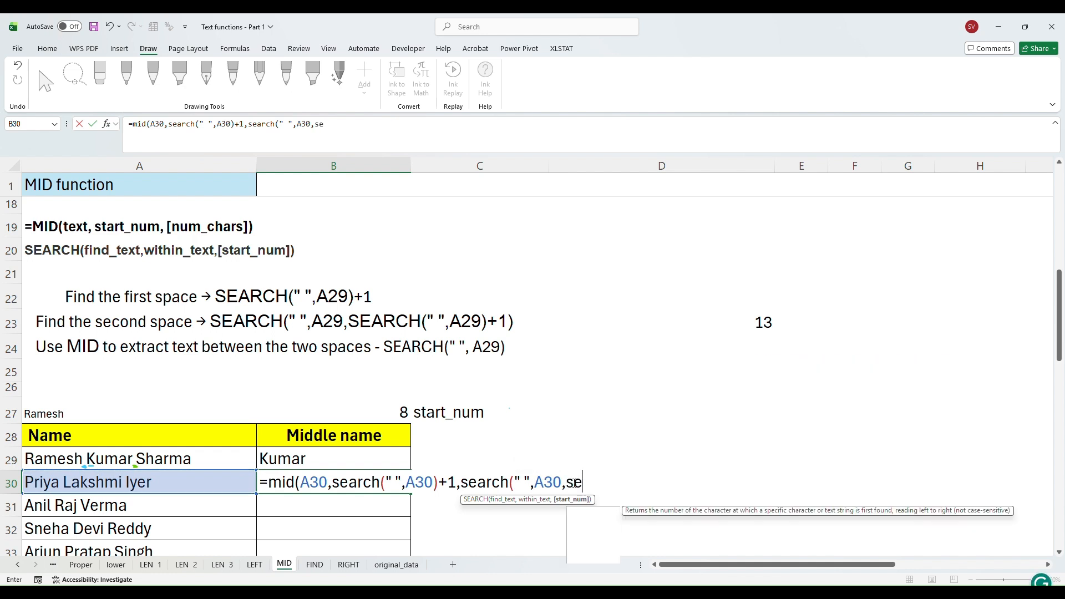
text(h)
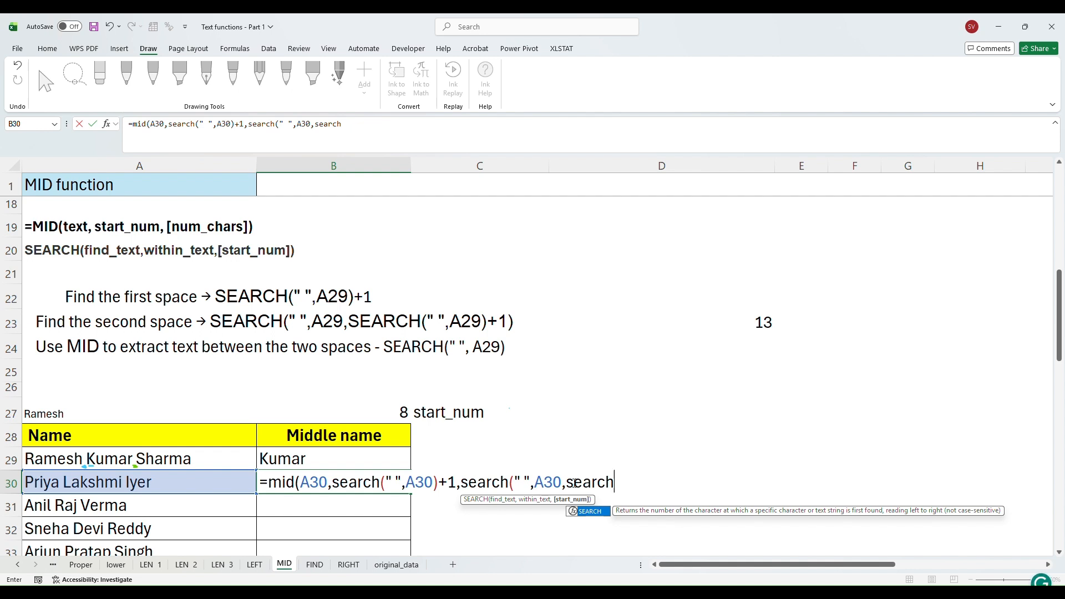
text(()
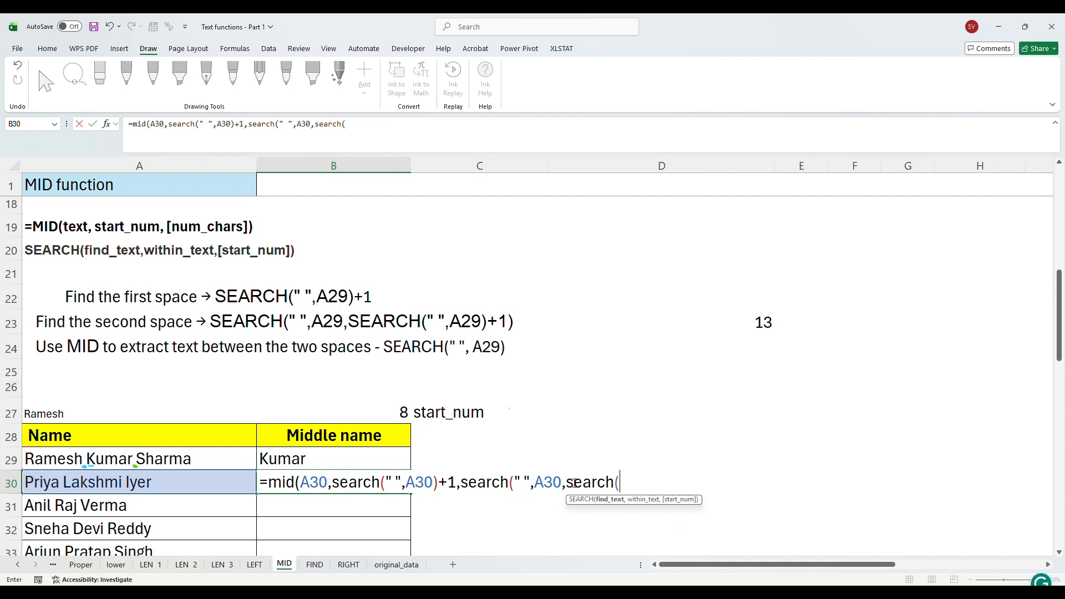
text(" ",)
click(118, 473)
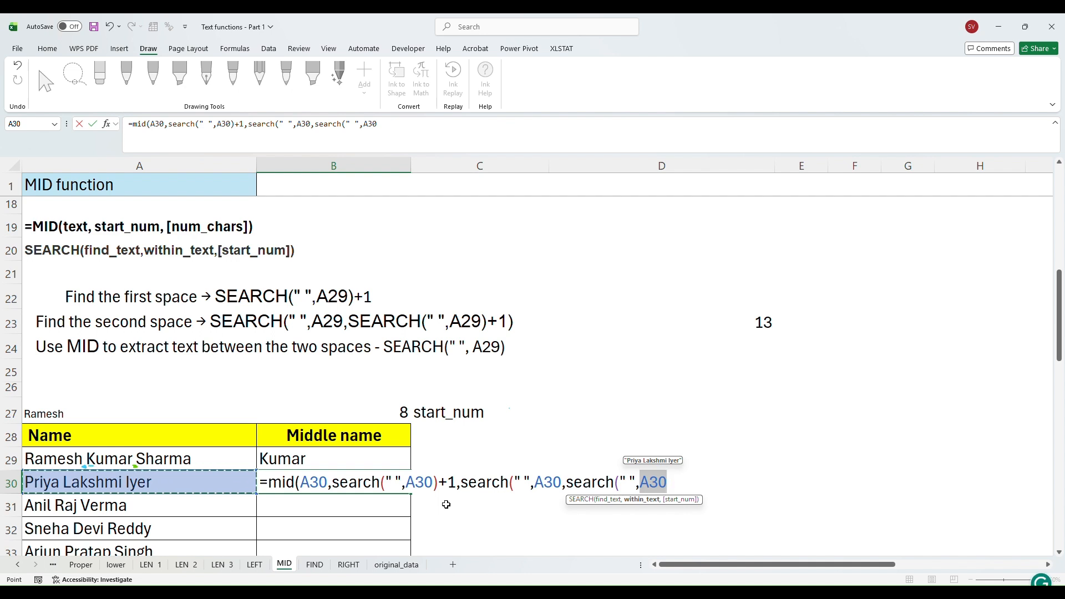
text()+1)
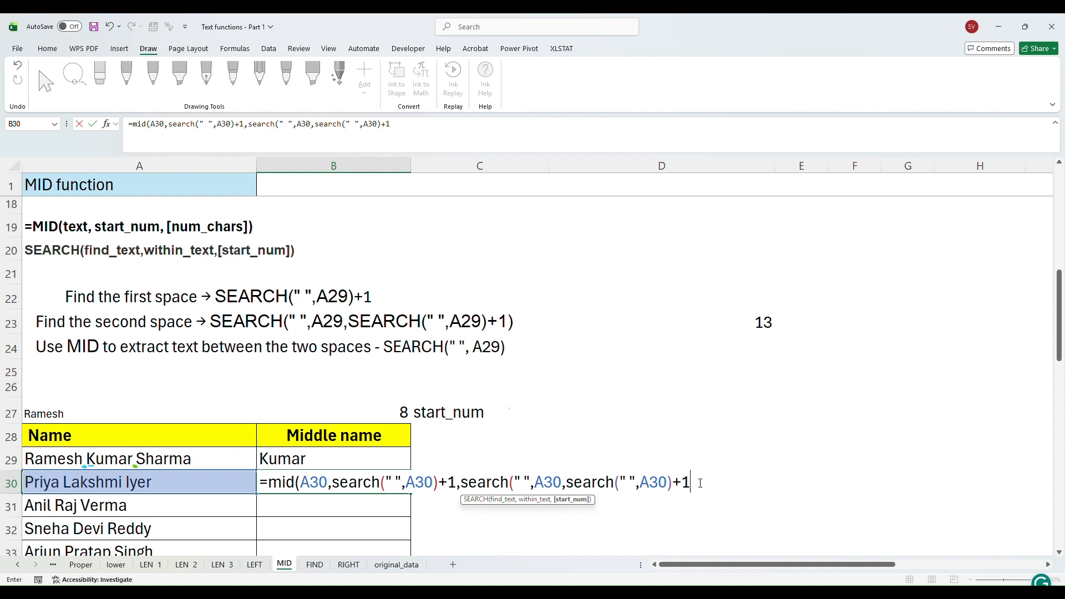
text())
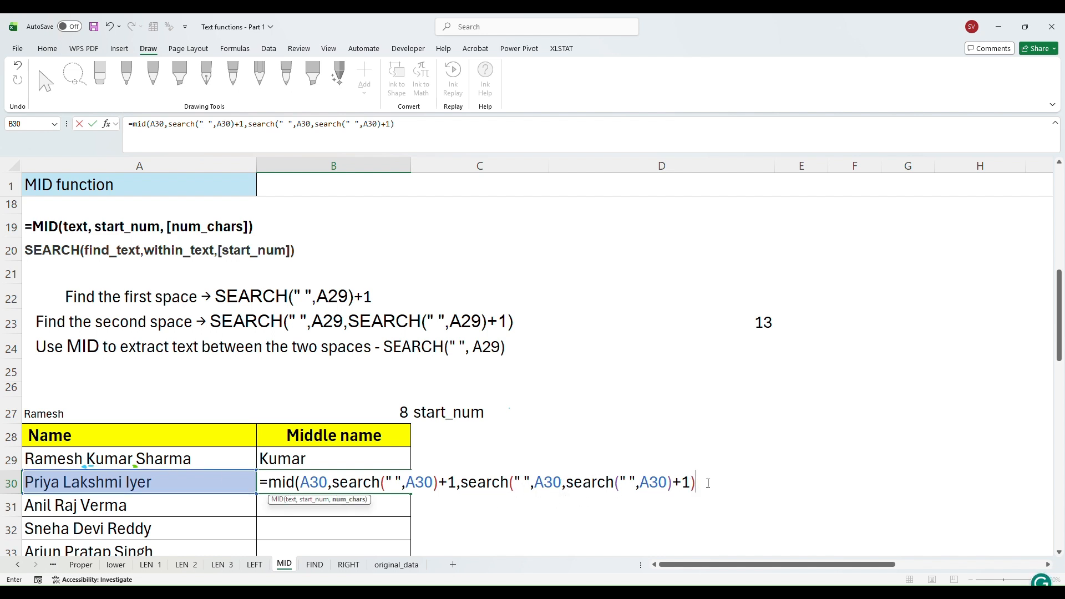
Subtract SEARCH(" ",A30) from the nested SEARCH in the num_chars argument, then close and enter the B30 formula
click(726, 481)
text(-)
text(search)
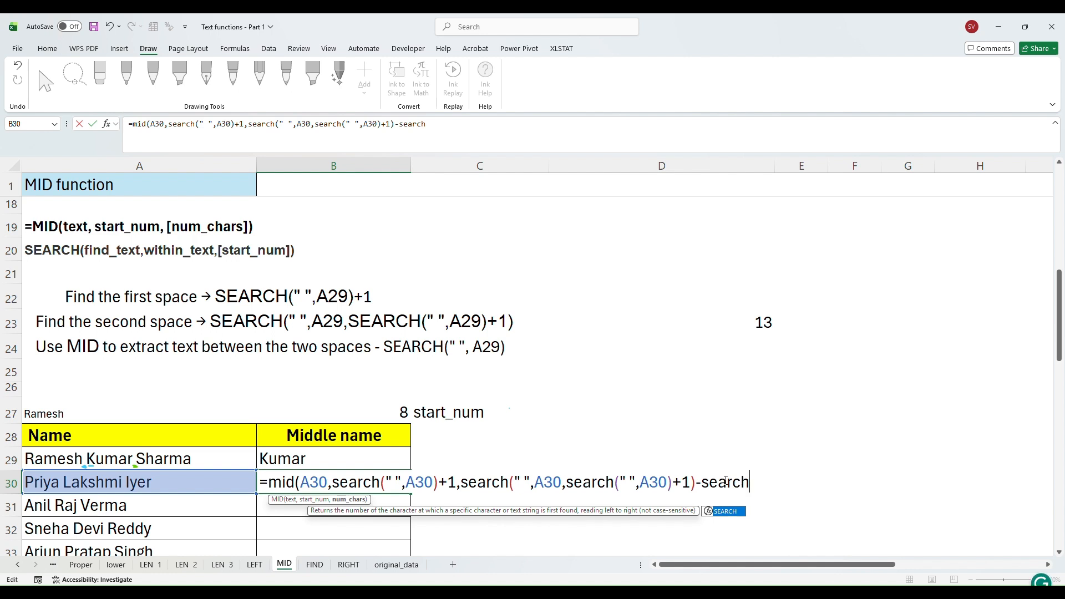
text(()
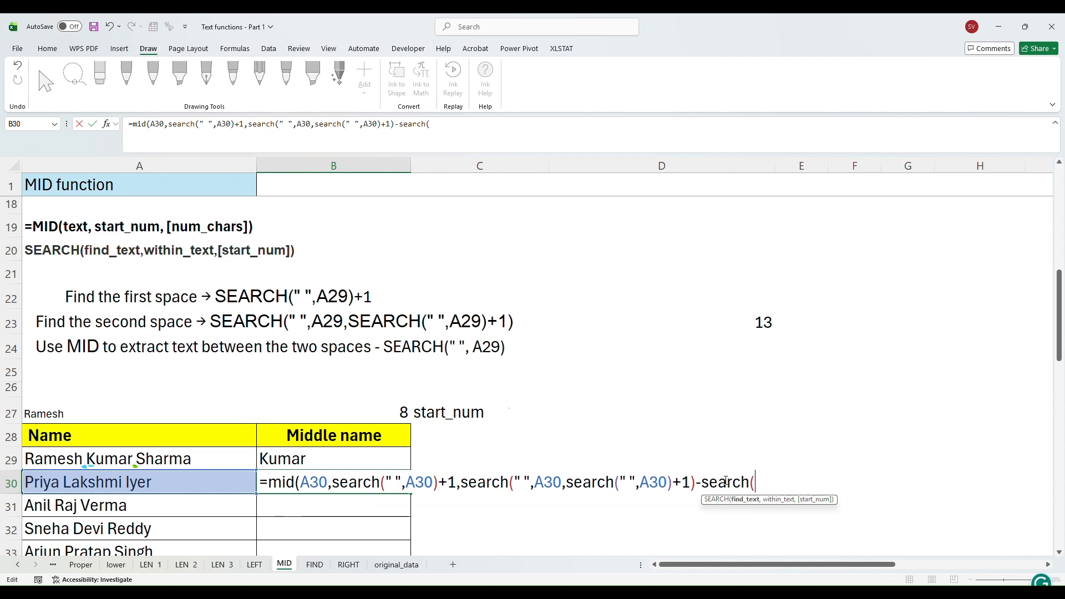
text( ")
key(BackSpace)
key(BackSpace)
text(")
text(",)
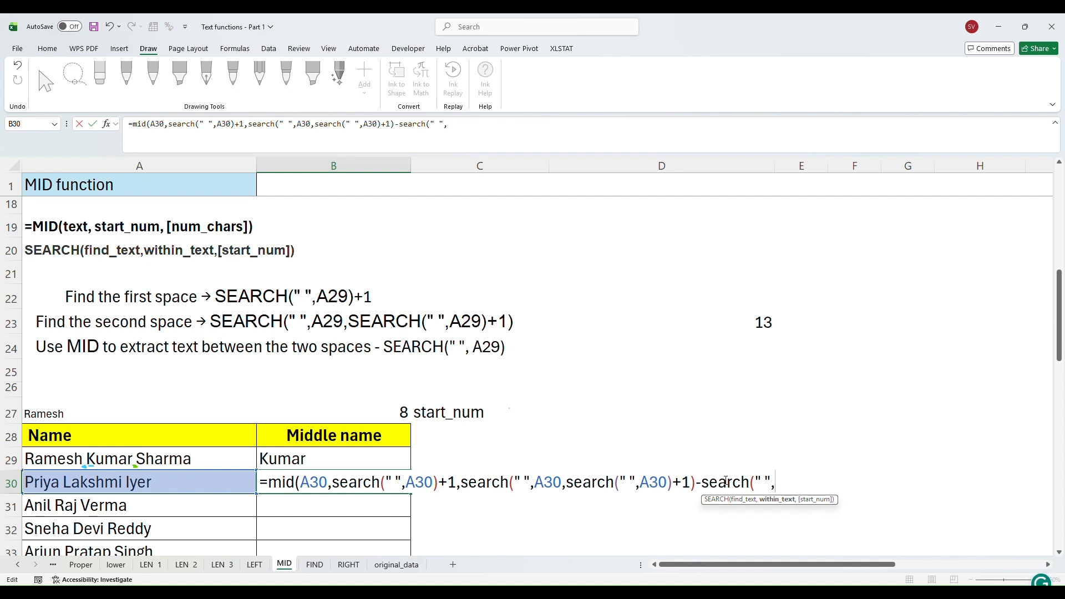
click(197, 483)
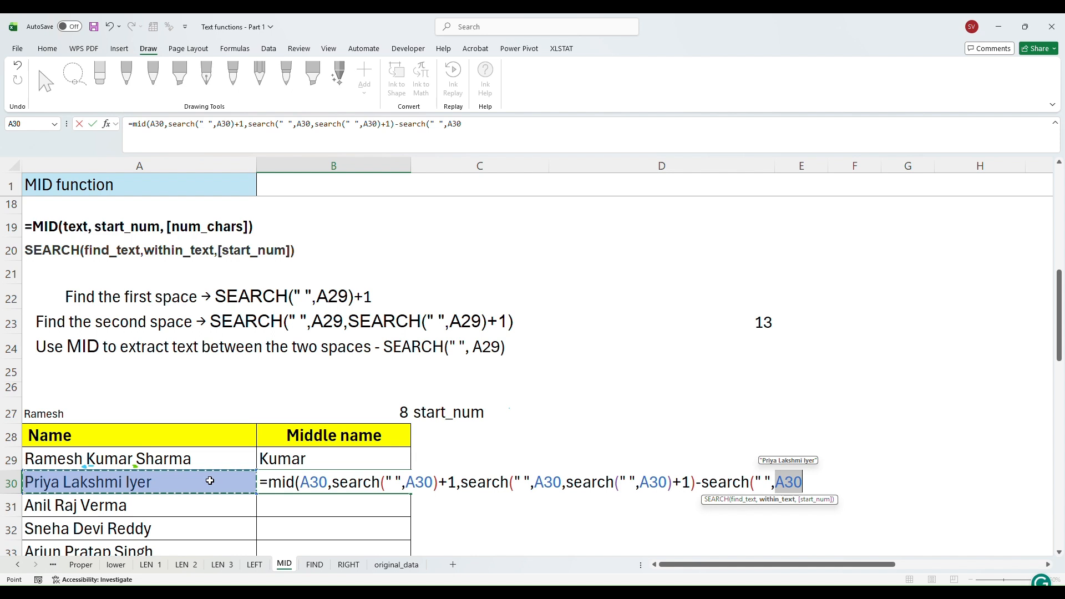
text())
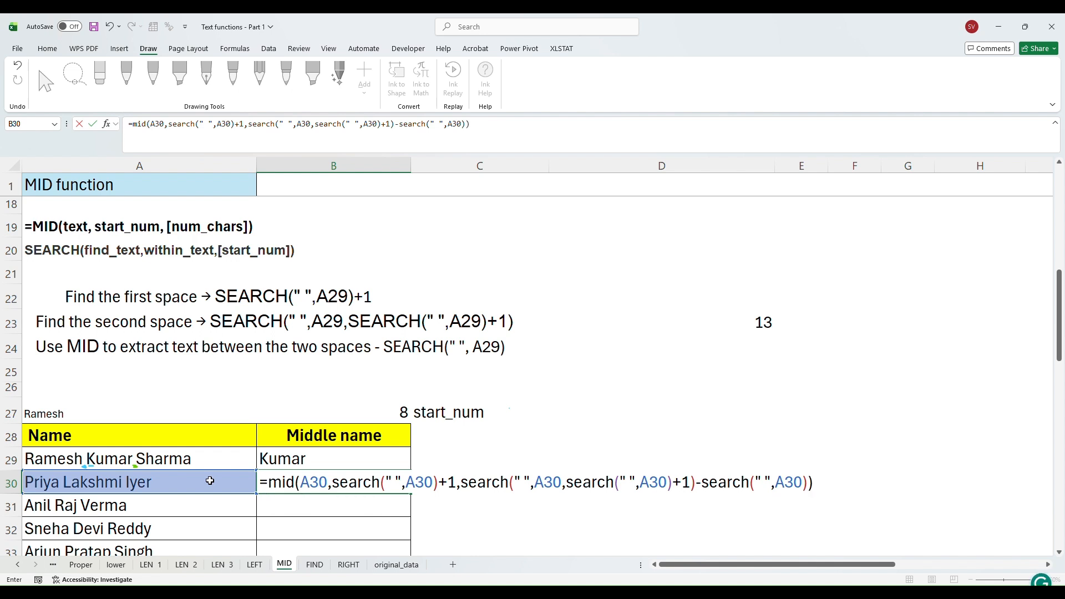
key(Return)
Fill the MID formula from B30 down the Middle name column through B38
click(296, 482)
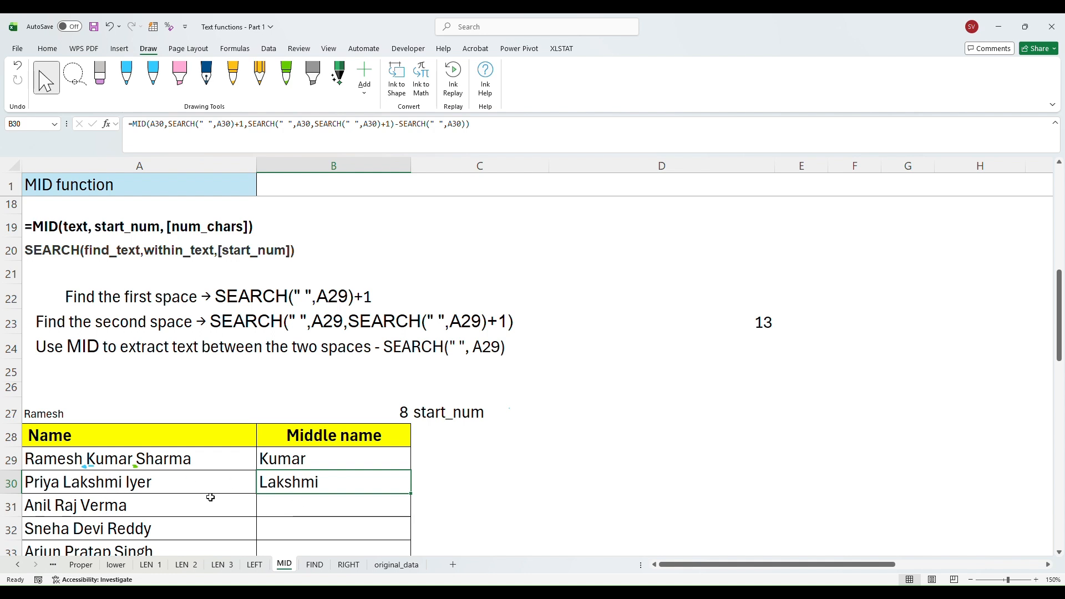
drag(1059, 358, 1059, 403)
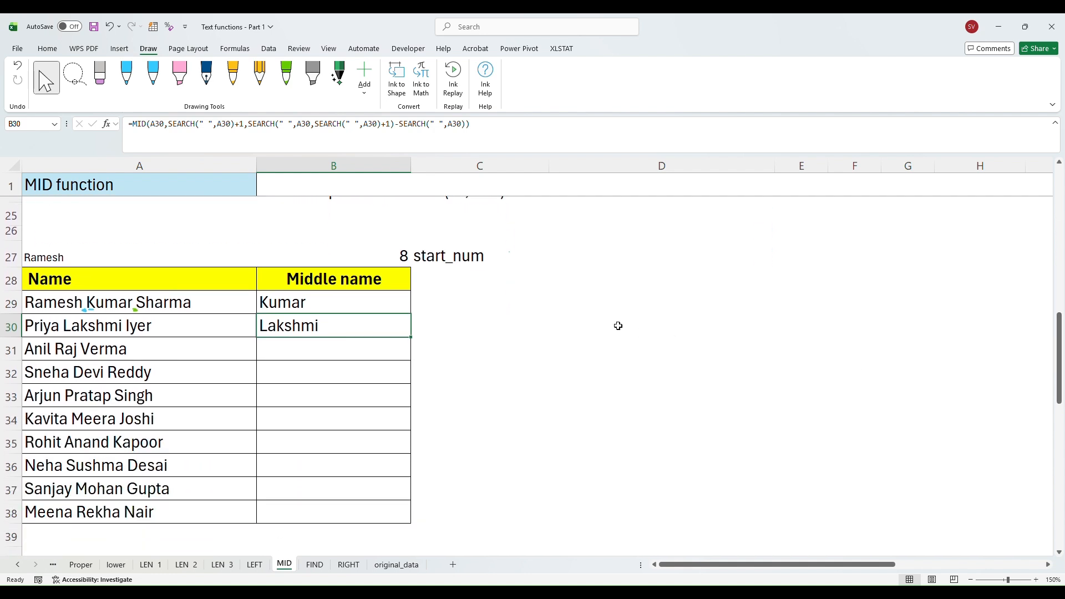
double_click(410, 337)
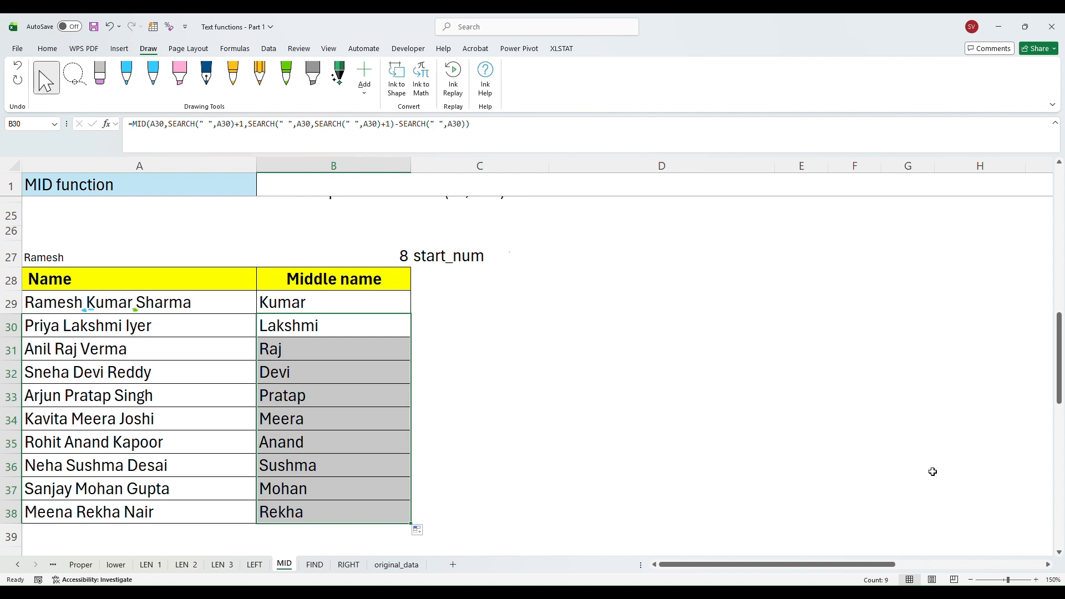
Open the MID formula in B29 to examine how its num_chars argument is built
drag(1062, 347, 1058, 298)
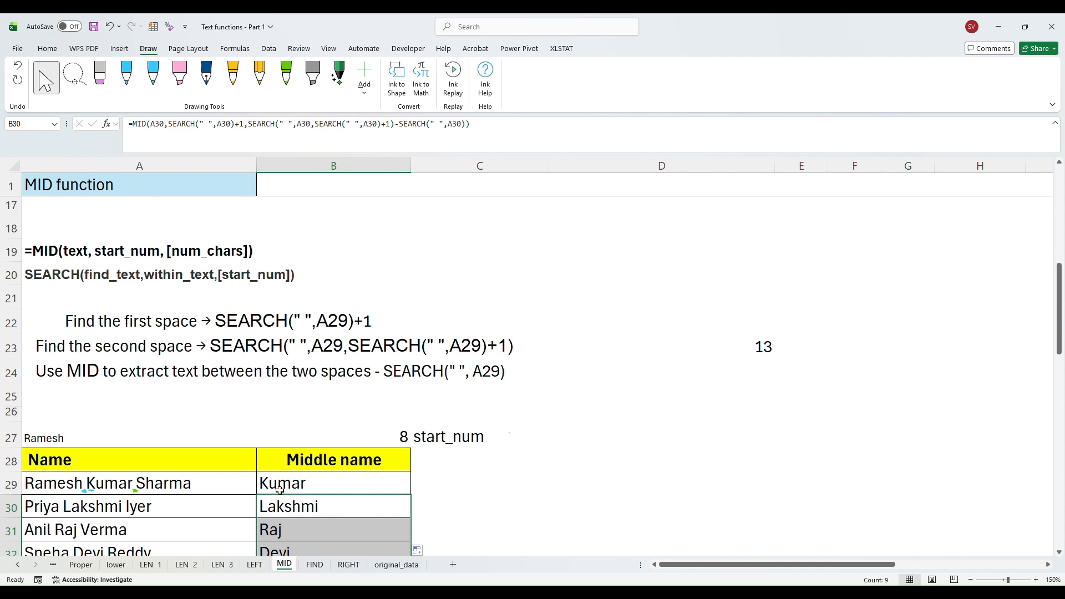
double_click(297, 489)
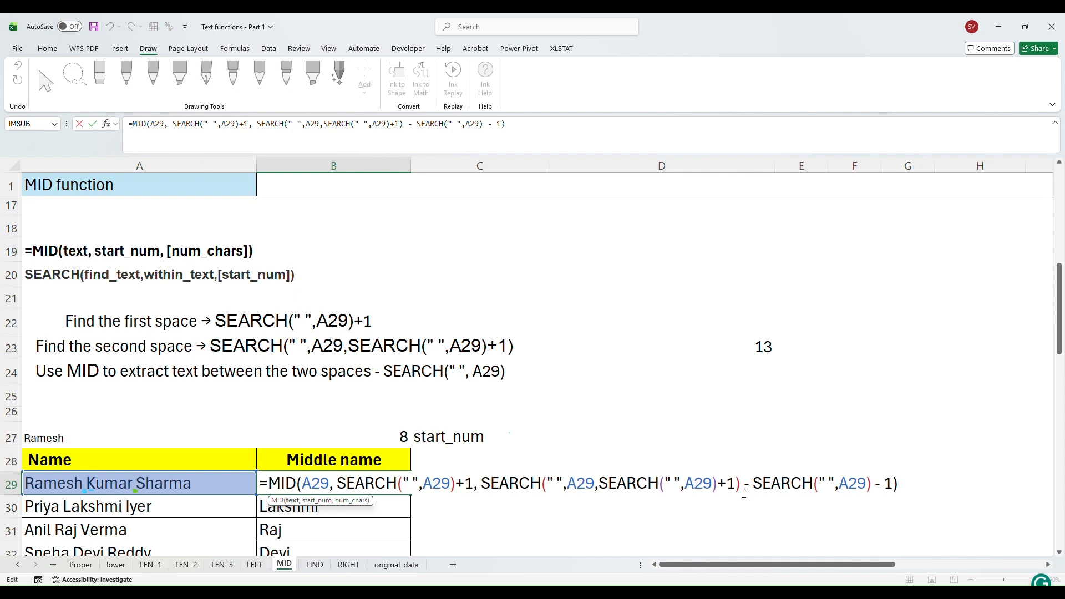
drag(1060, 322, 1061, 333)
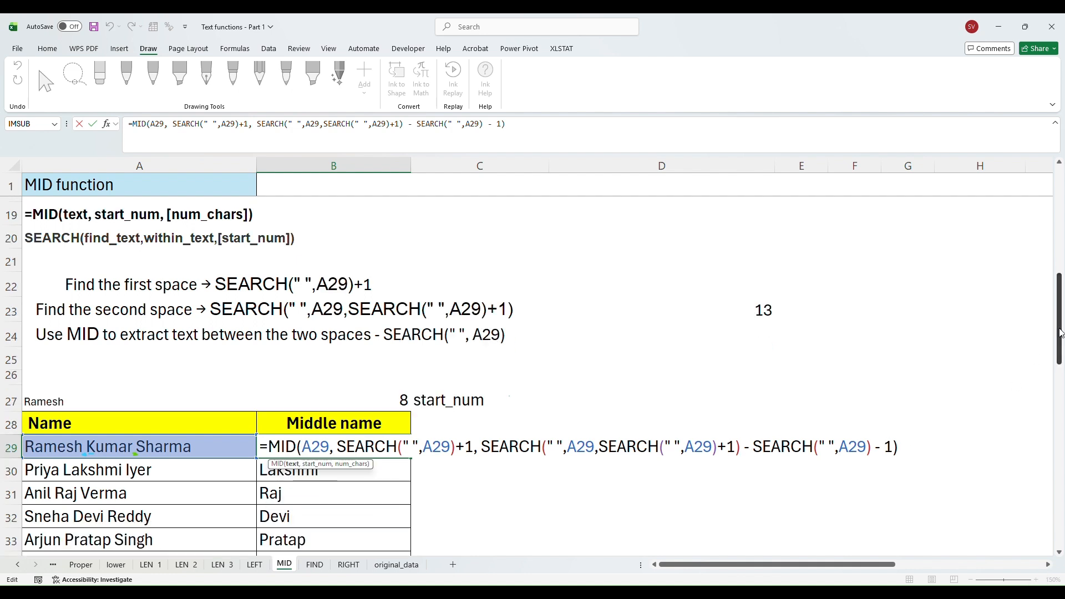